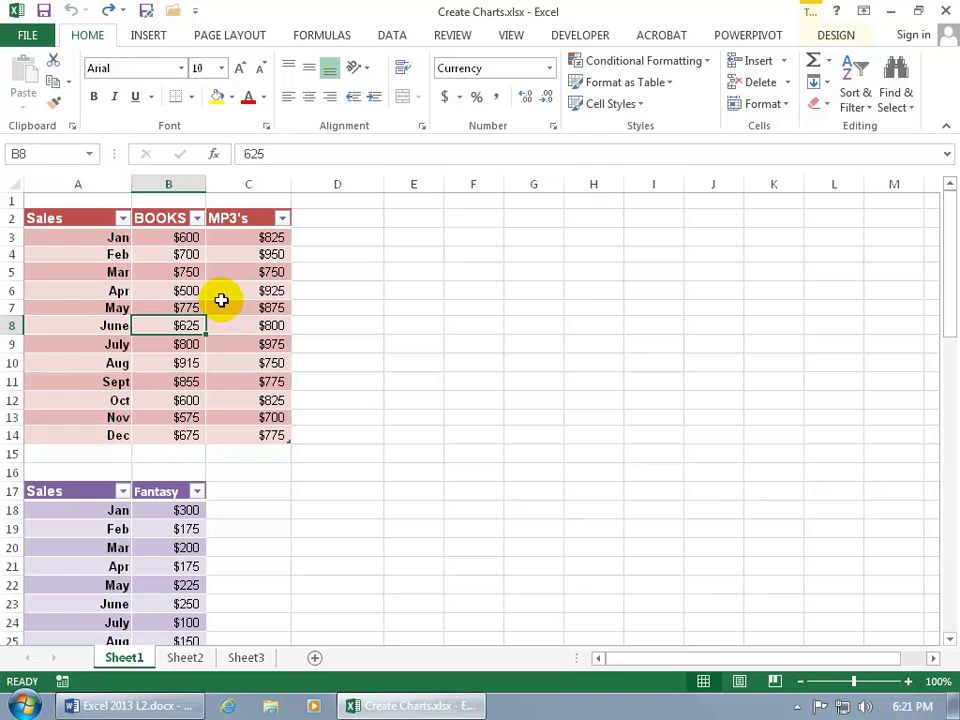
- Insert a 2-D clustered column chart of the BOOKS and MP3's sales table and place it beside the table
click(149, 36)
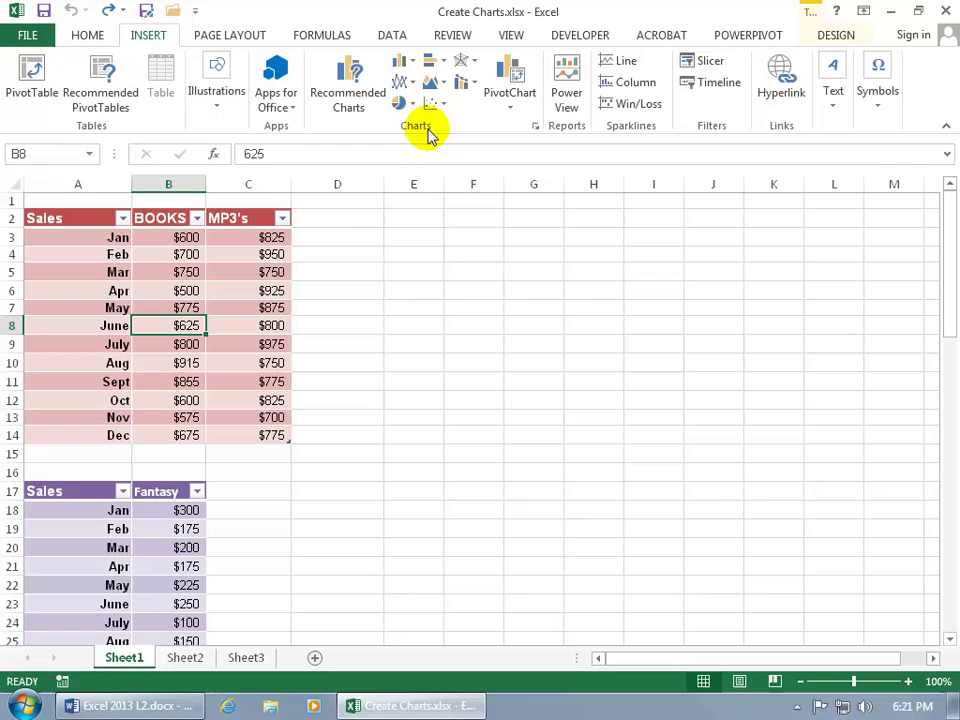
click(405, 66)
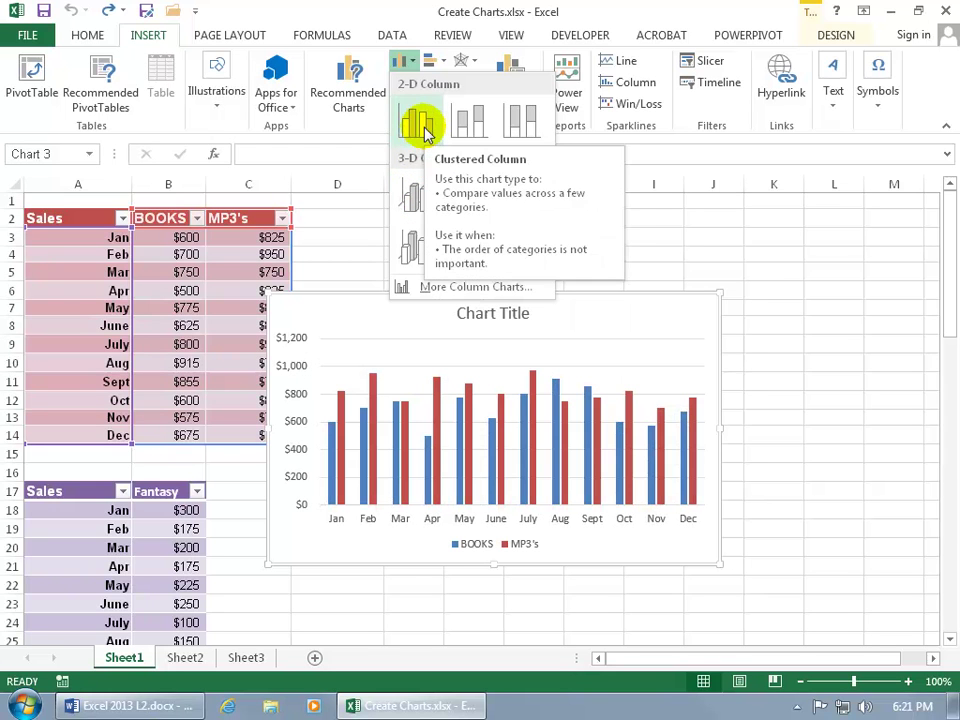
click(424, 131)
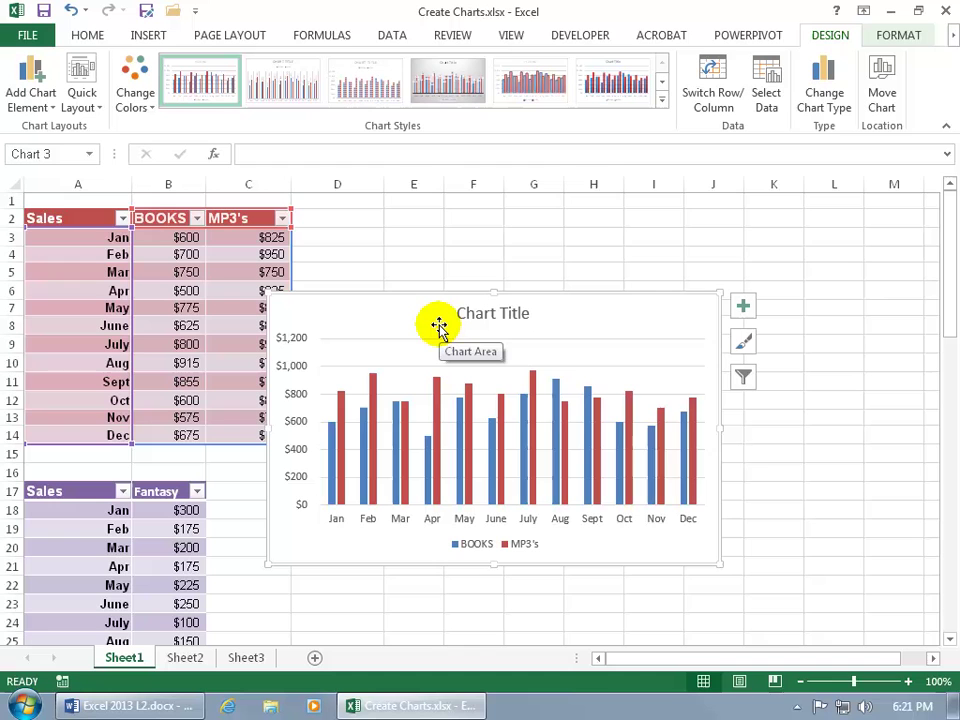
drag(439, 327, 467, 237)
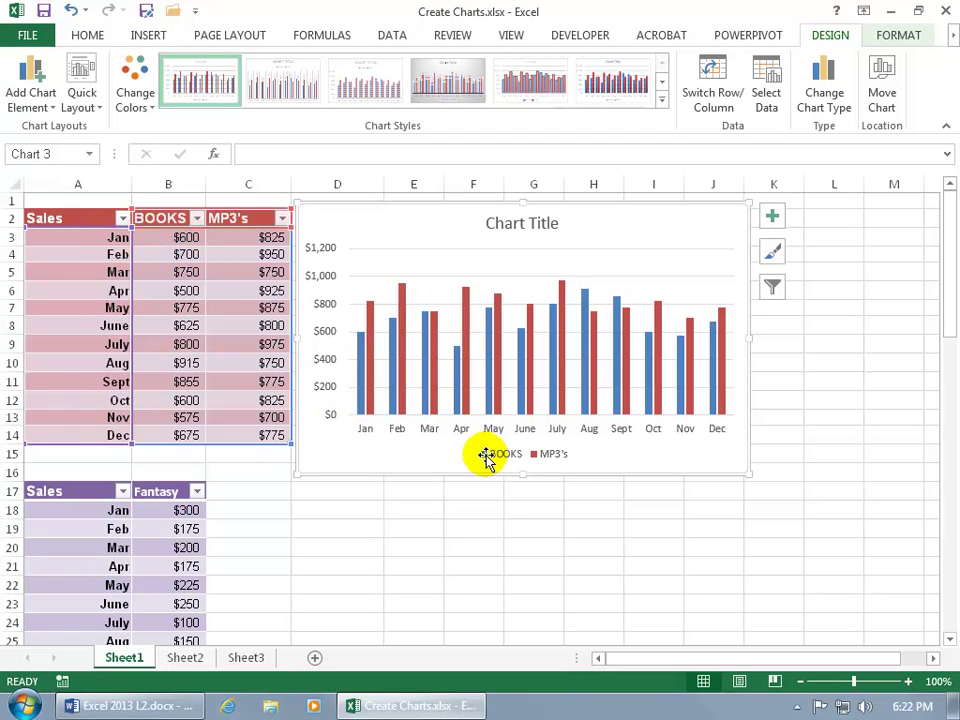
- Hide and restore both chart axes, and do the same for the primary horizontal axis alone
mouse_move(357, 333)
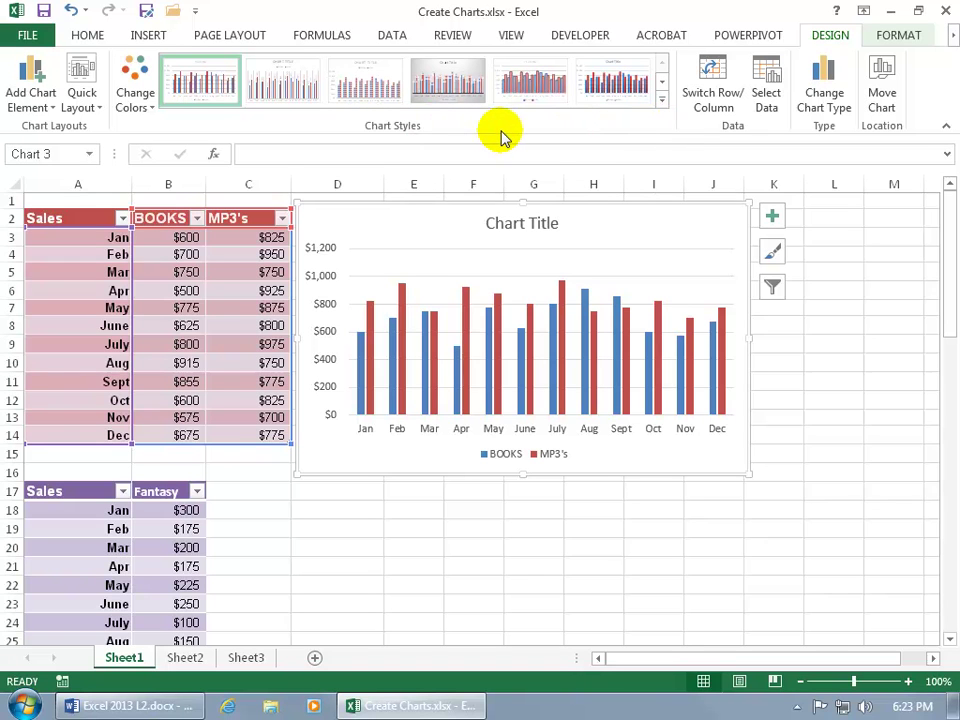
click(776, 218)
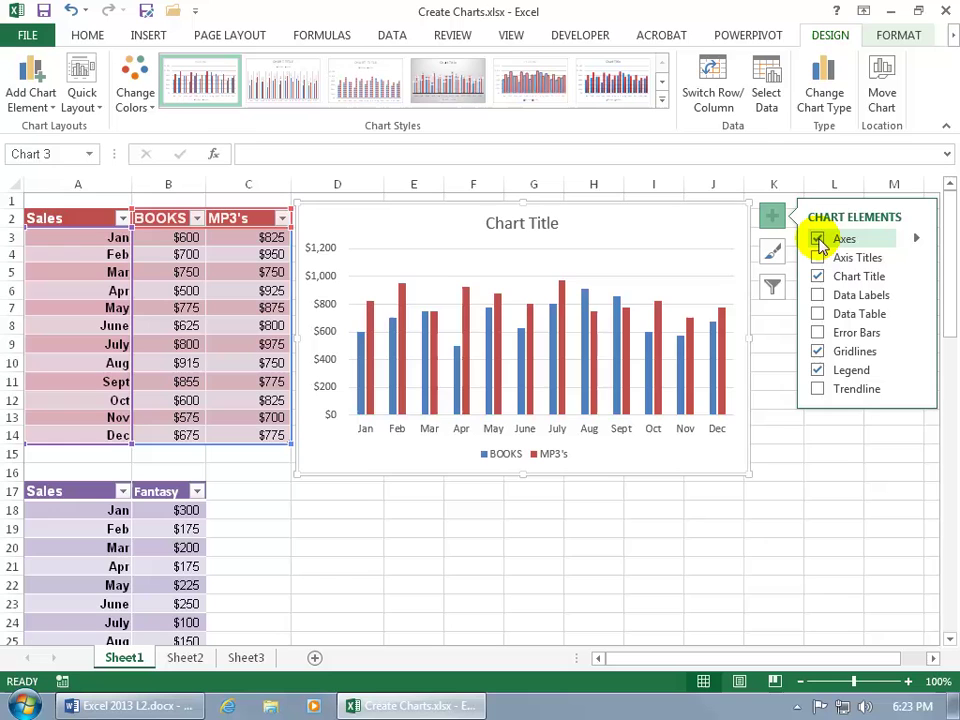
click(818, 240)
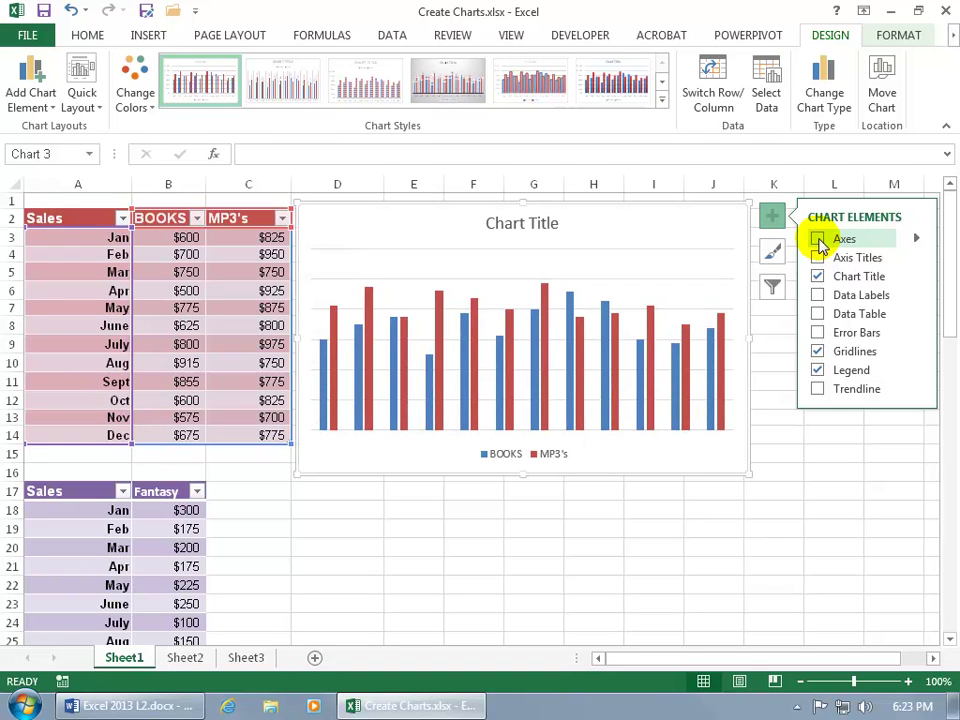
click(818, 240)
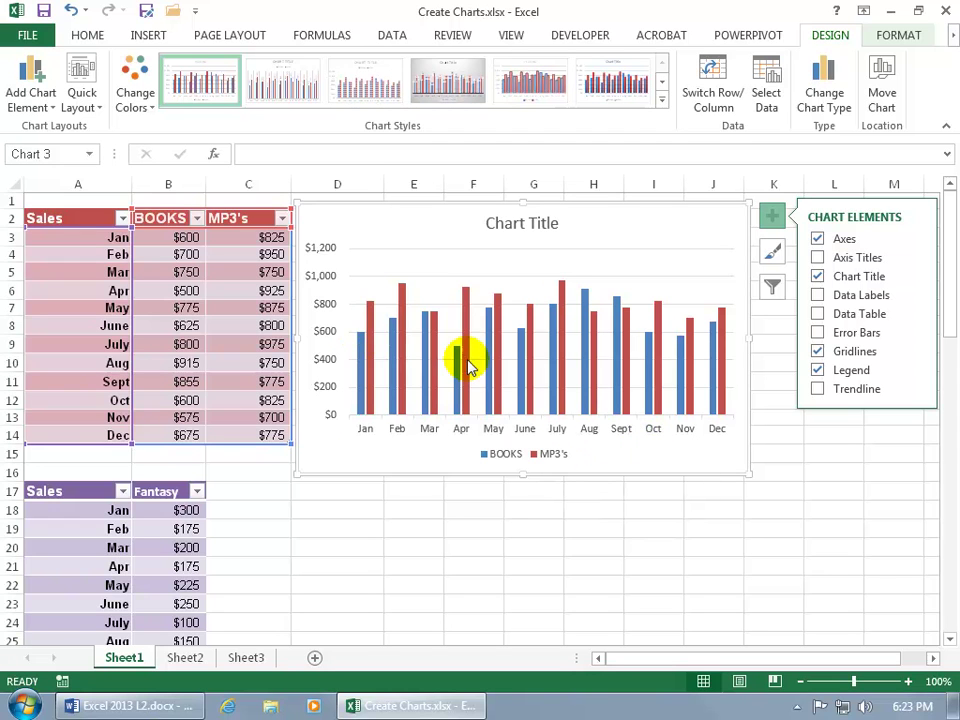
click(918, 240)
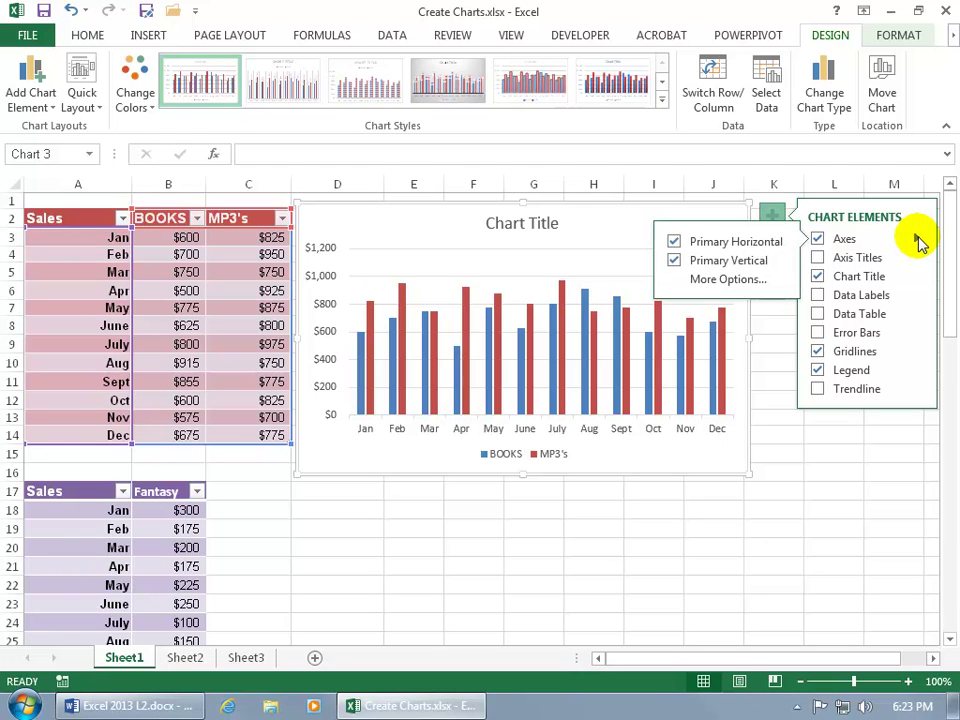
click(675, 243)
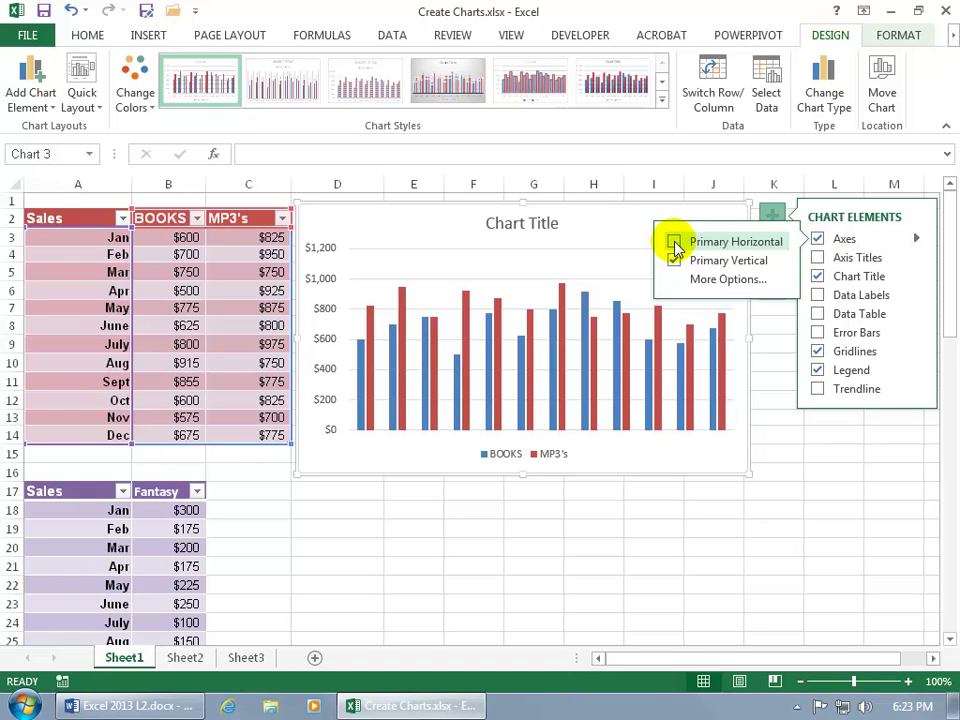
click(675, 243)
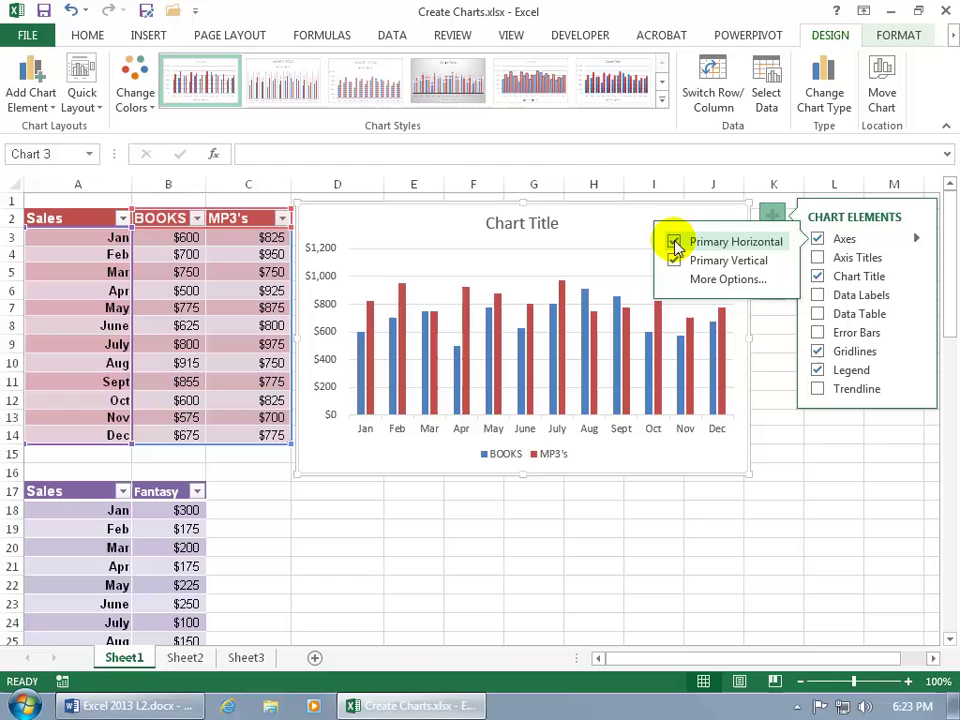
- Try the Inside major tick mark type on the horizontal axis and set it back to Outside
click(765, 281)
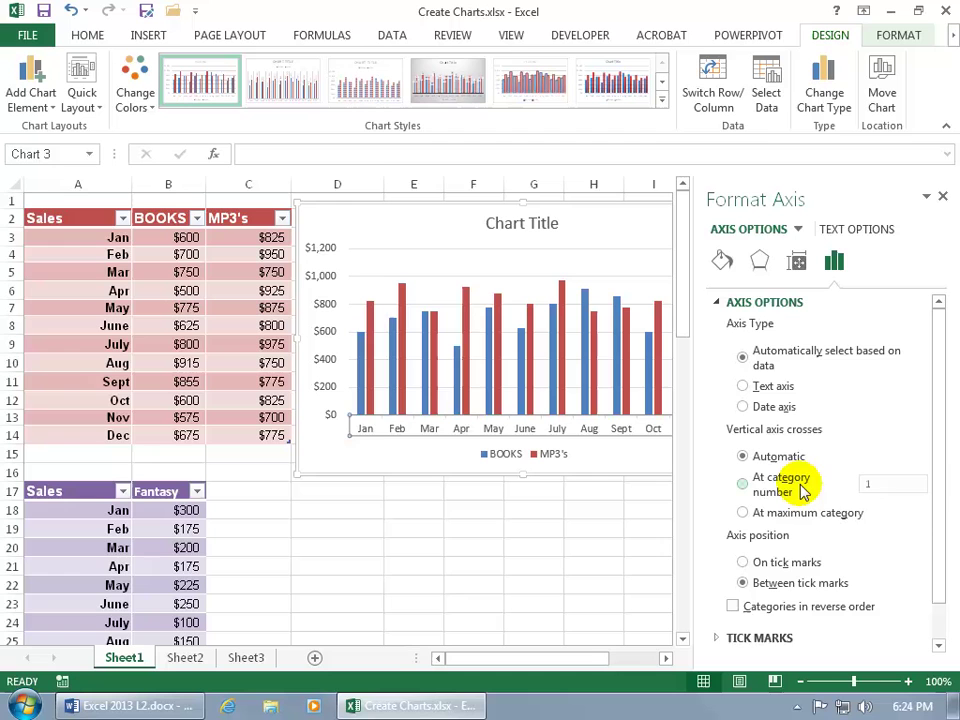
drag(936, 509, 943, 568)
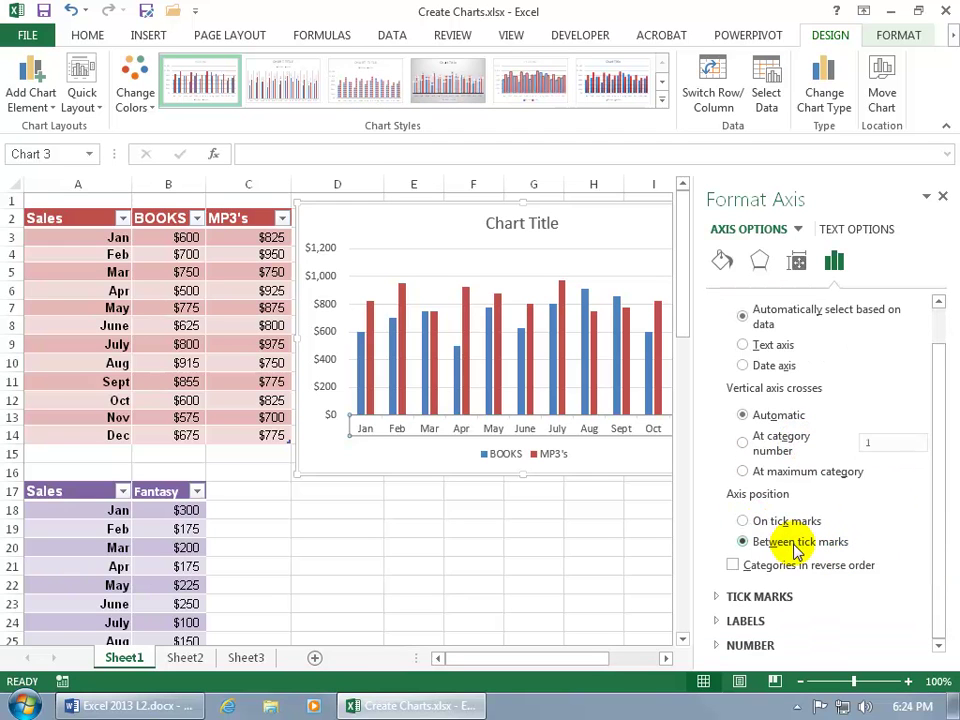
click(714, 598)
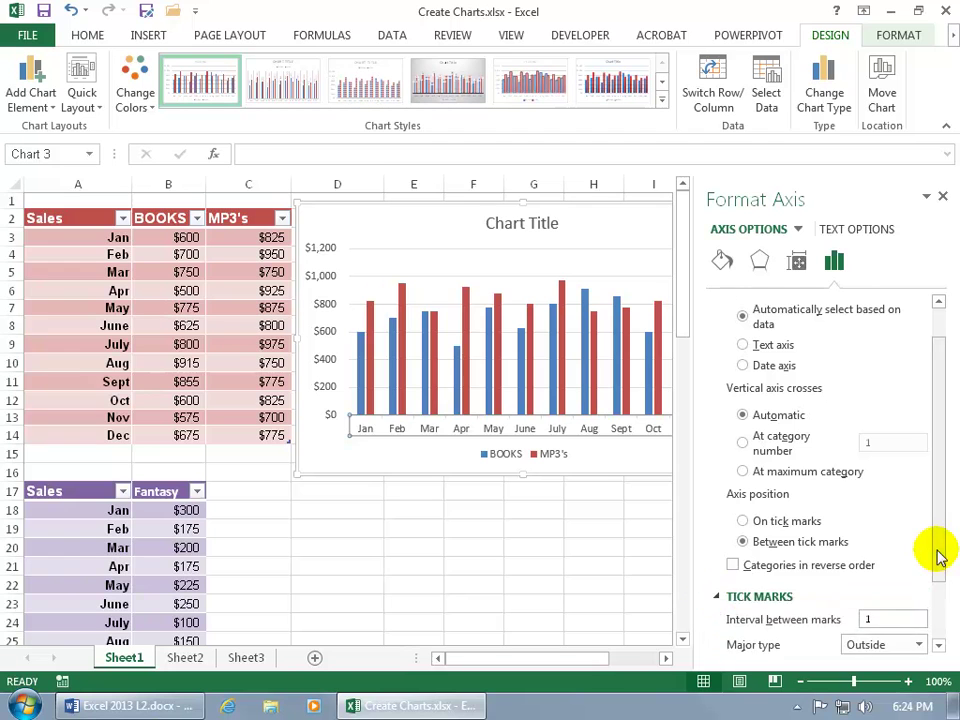
drag(937, 551, 948, 622)
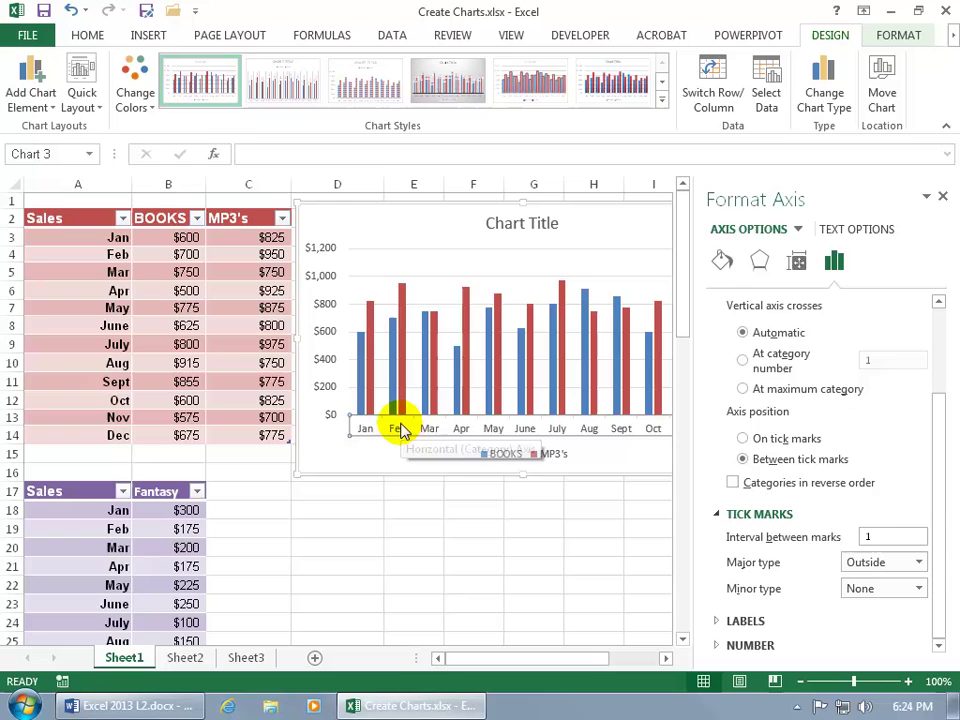
click(920, 563)
click(905, 597)
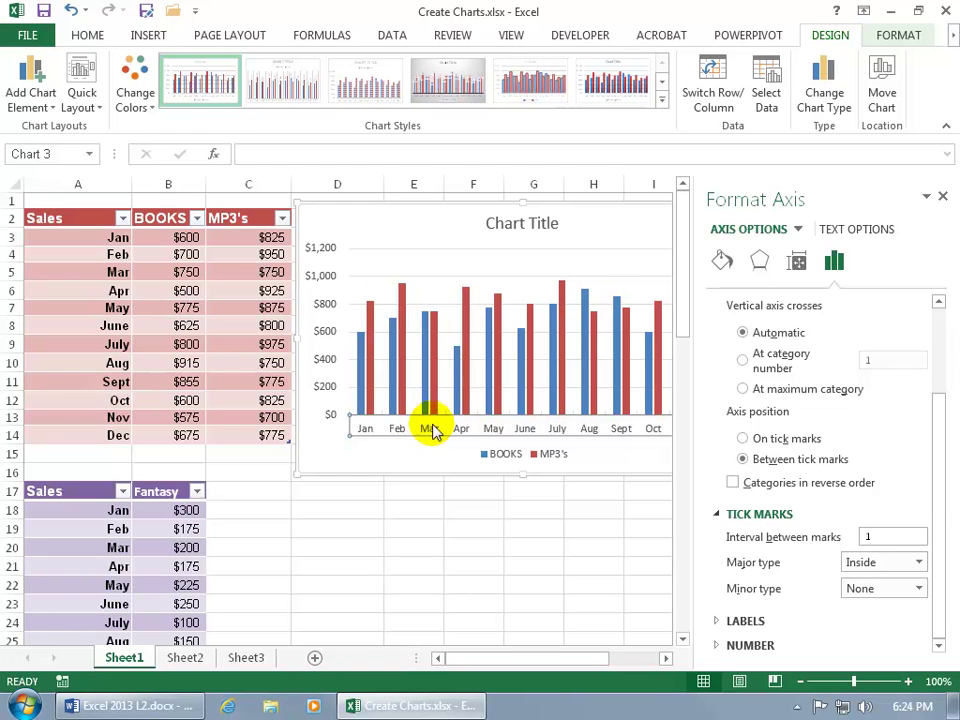
click(903, 565)
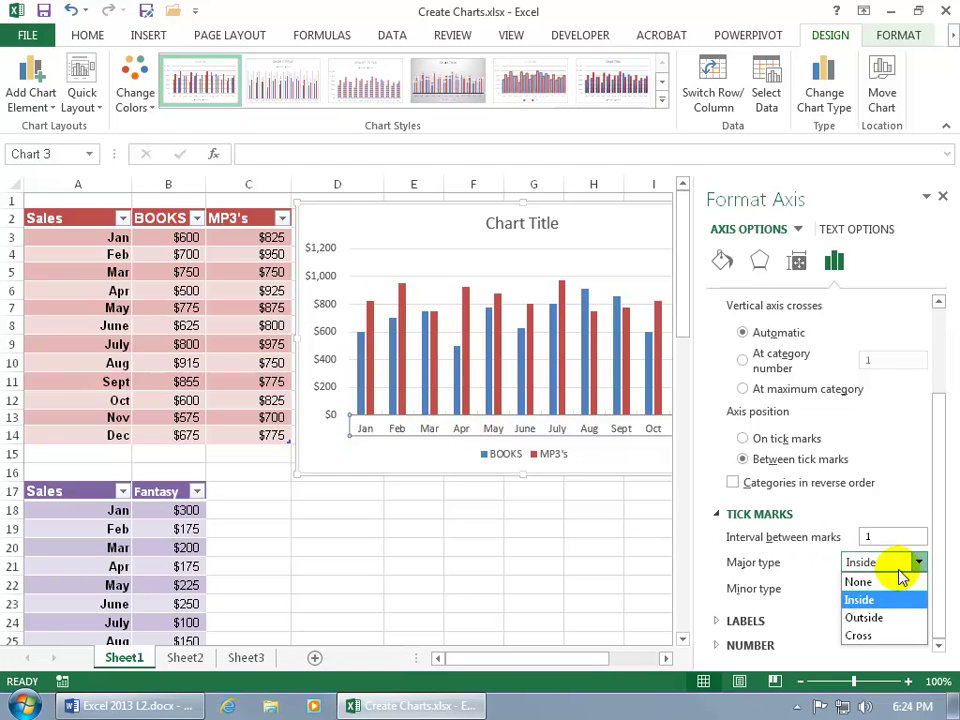
click(889, 617)
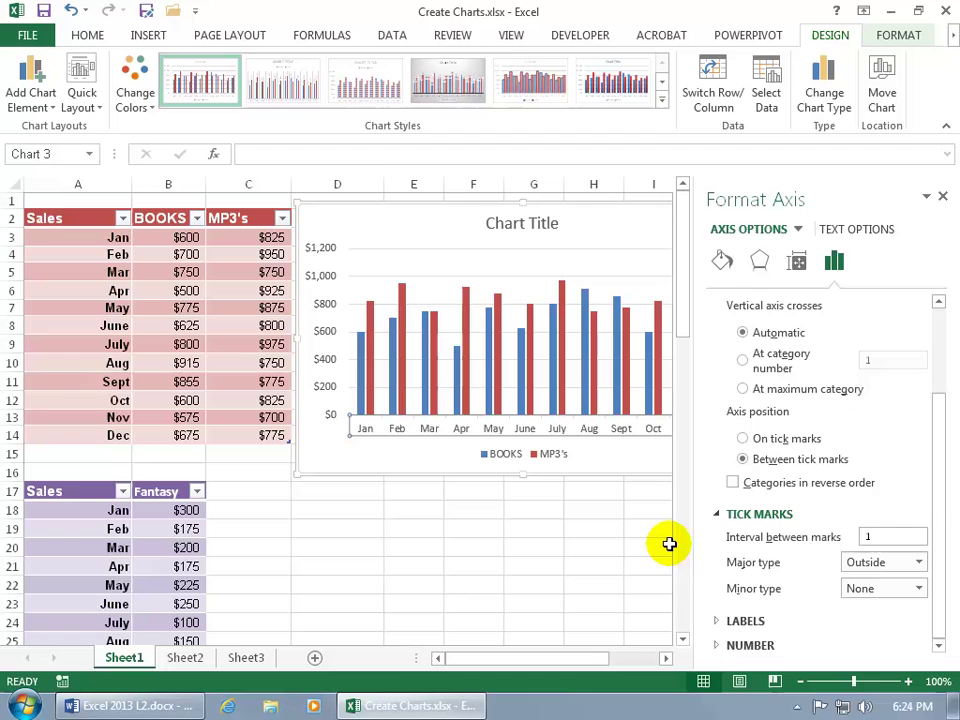
- Try the High label position on the horizontal axis, undo it and close the axis formatting options
click(716, 625)
drag(936, 551, 955, 618)
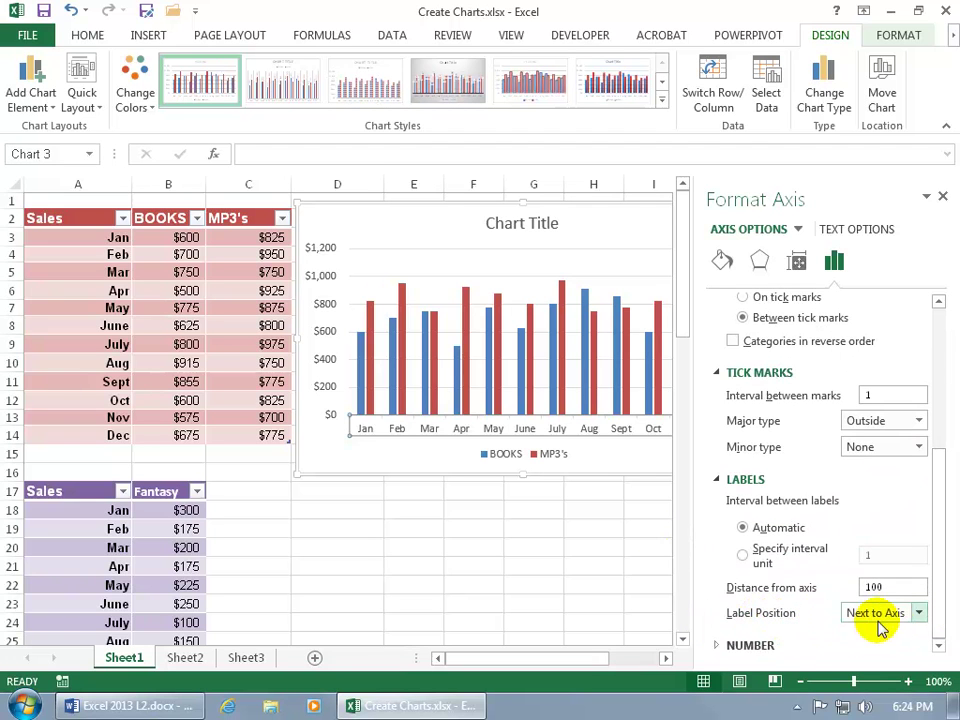
click(916, 620)
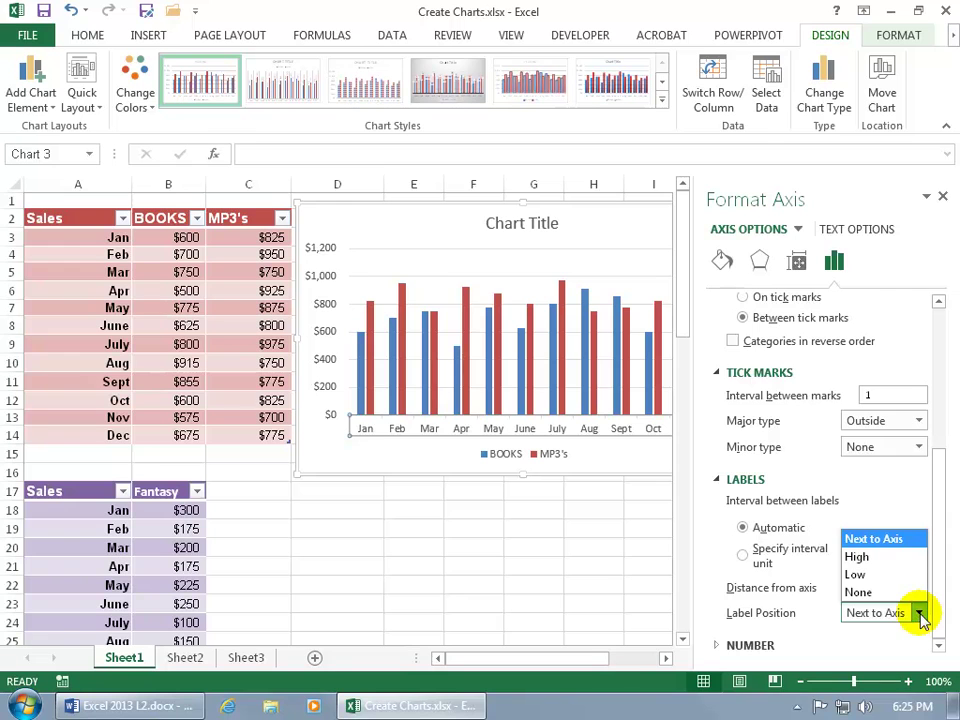
click(902, 558)
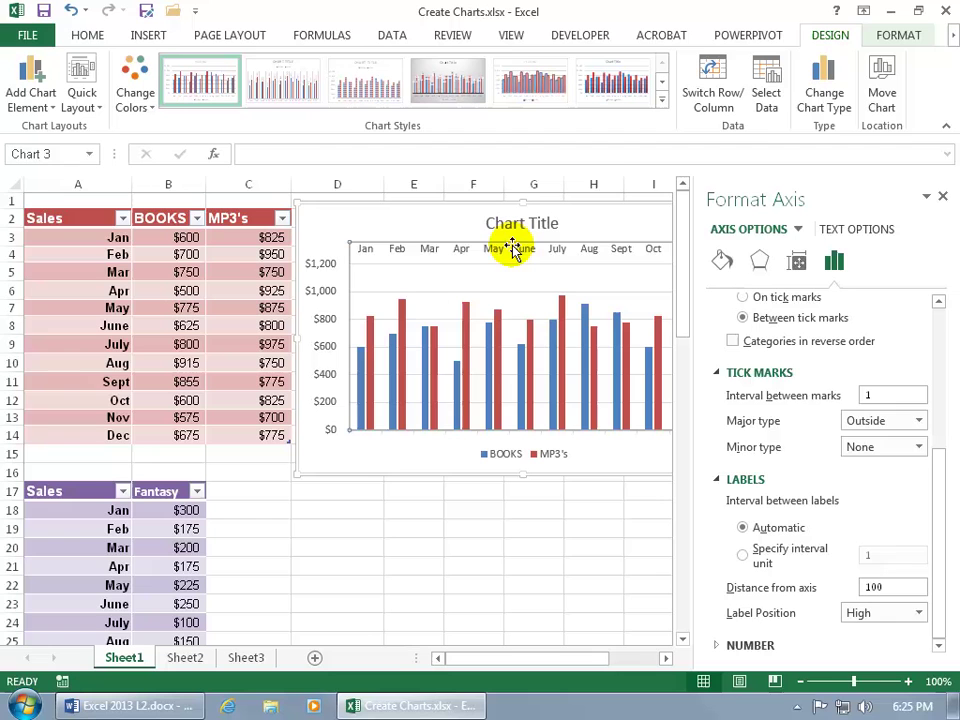
click(71, 10)
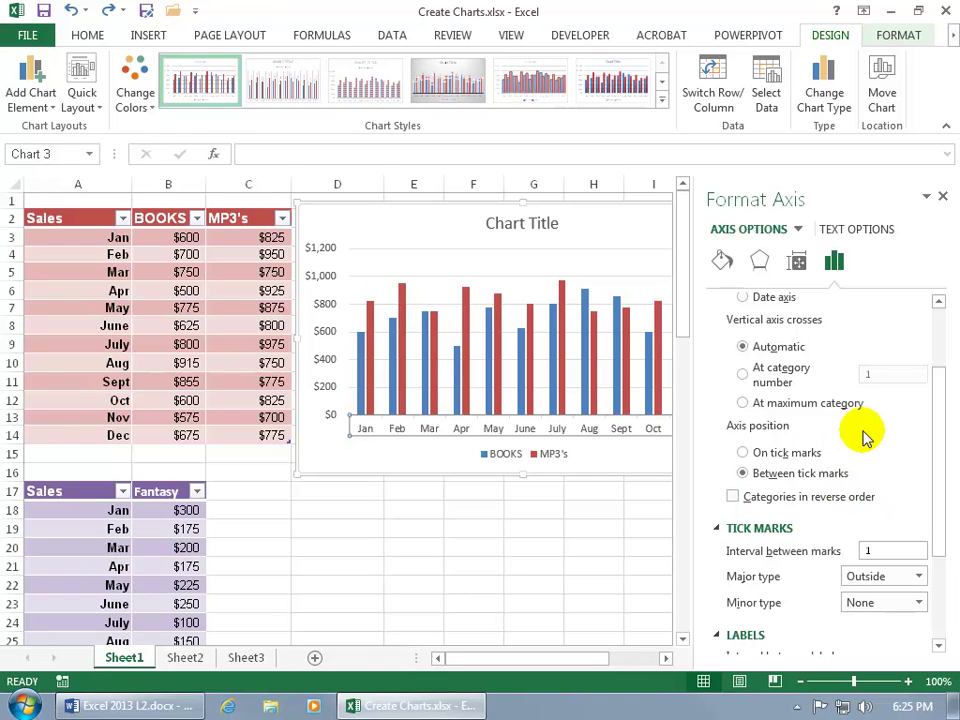
click(943, 197)
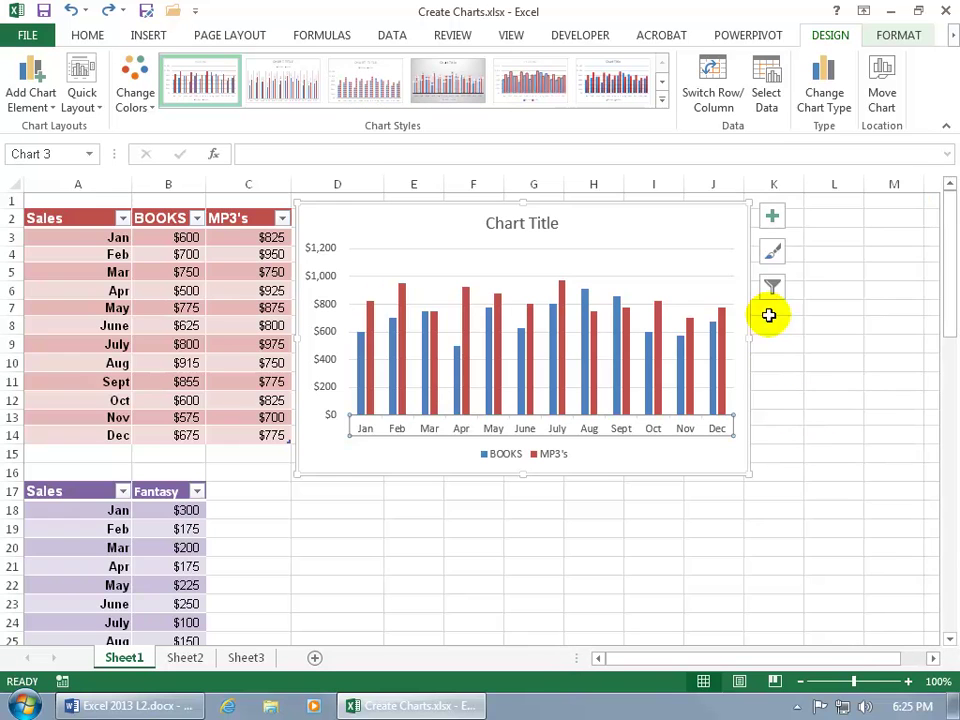
- Review the chart's gridline choices and the detailed formatting options for its major gridlines
click(773, 218)
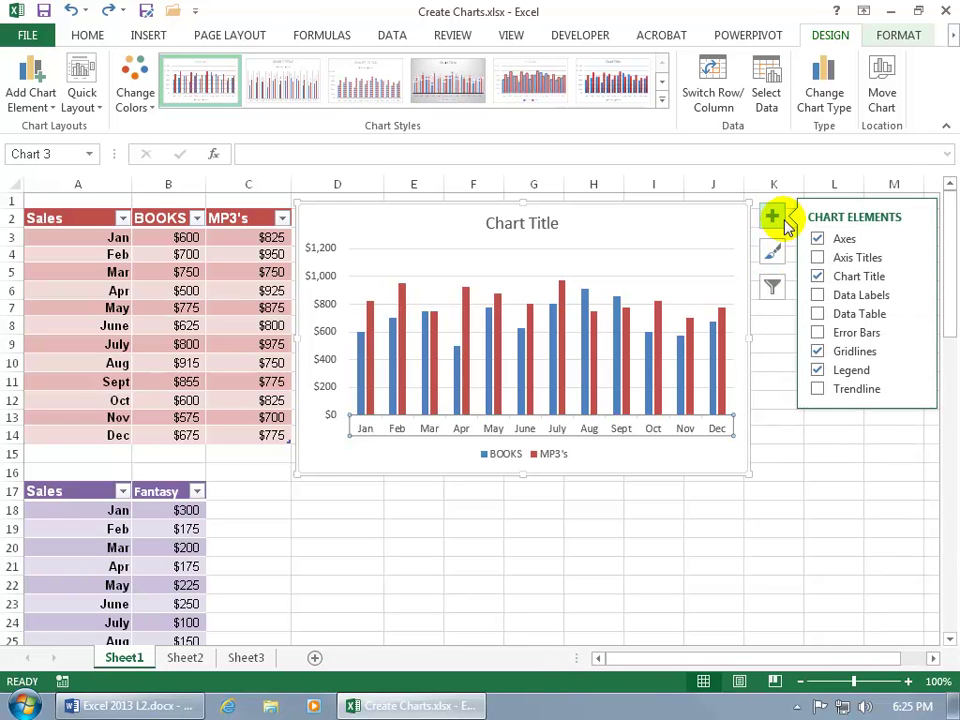
click(829, 355)
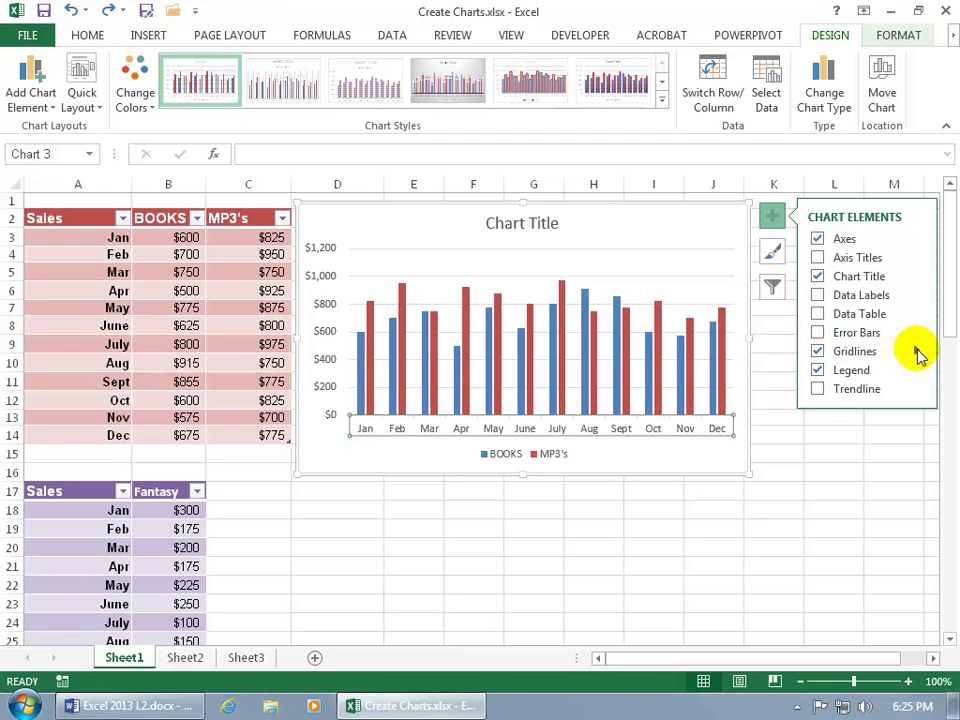
click(919, 355)
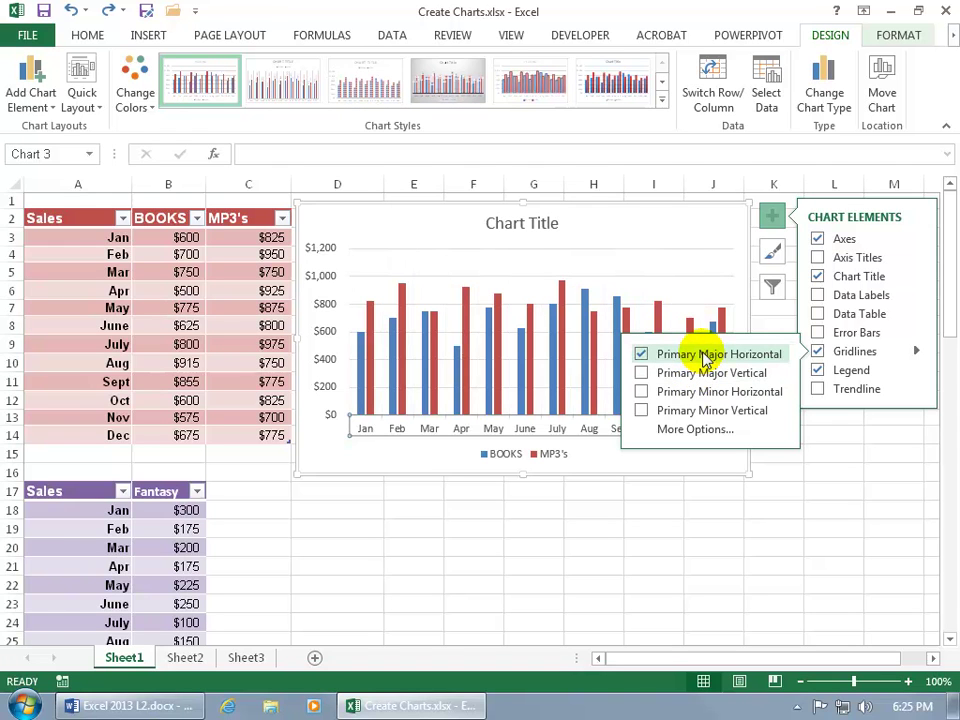
click(698, 431)
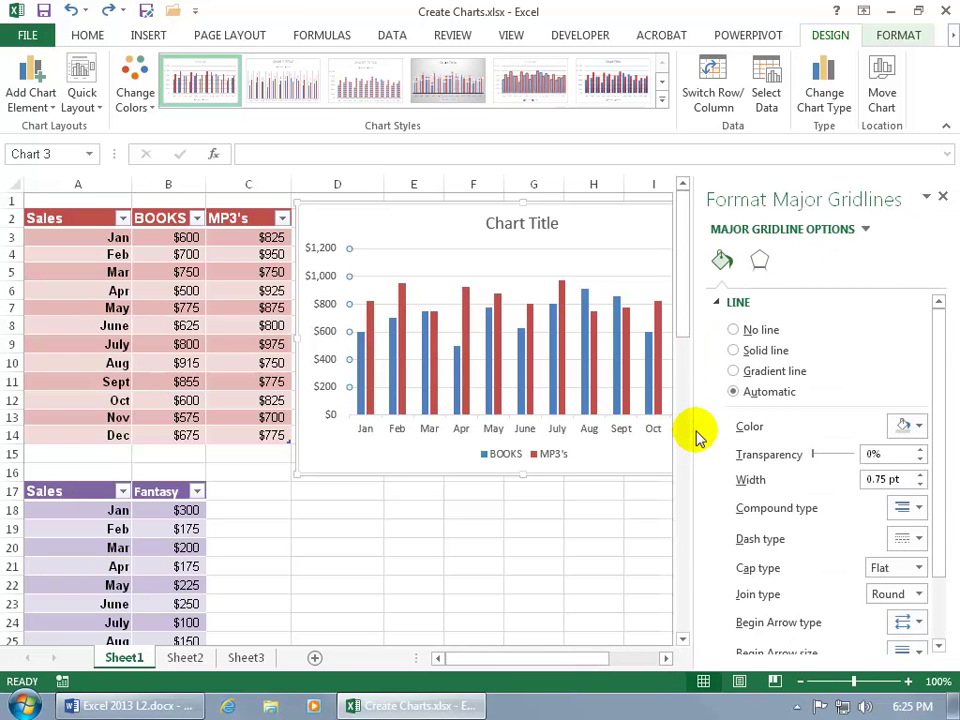
click(942, 196)
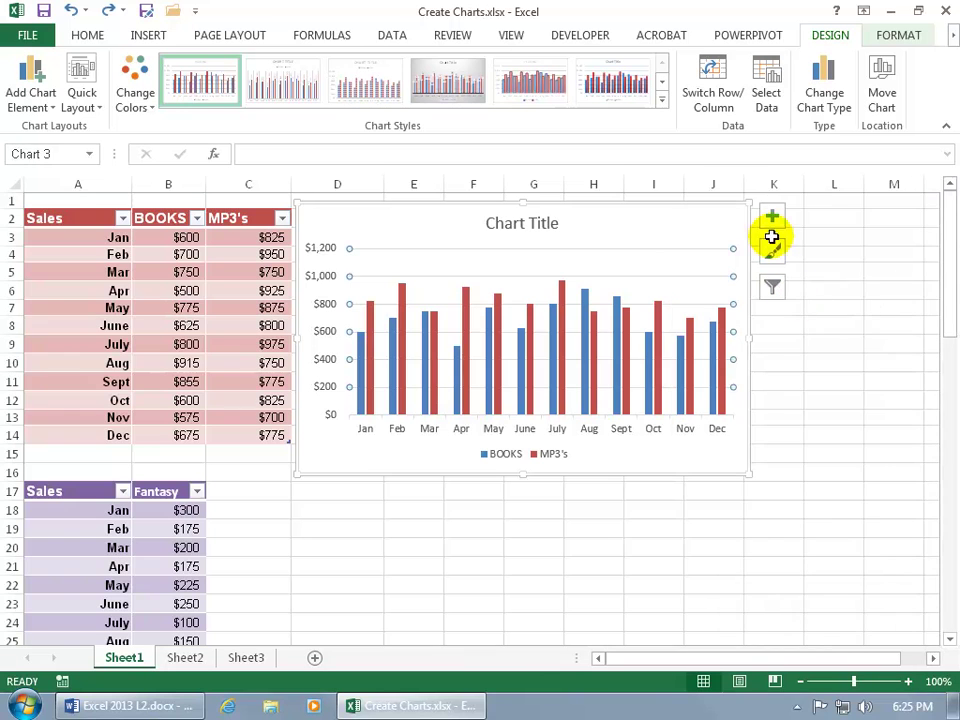
- Review the primary axis choices and the detailed axis formatting options from the chart elements list
click(772, 216)
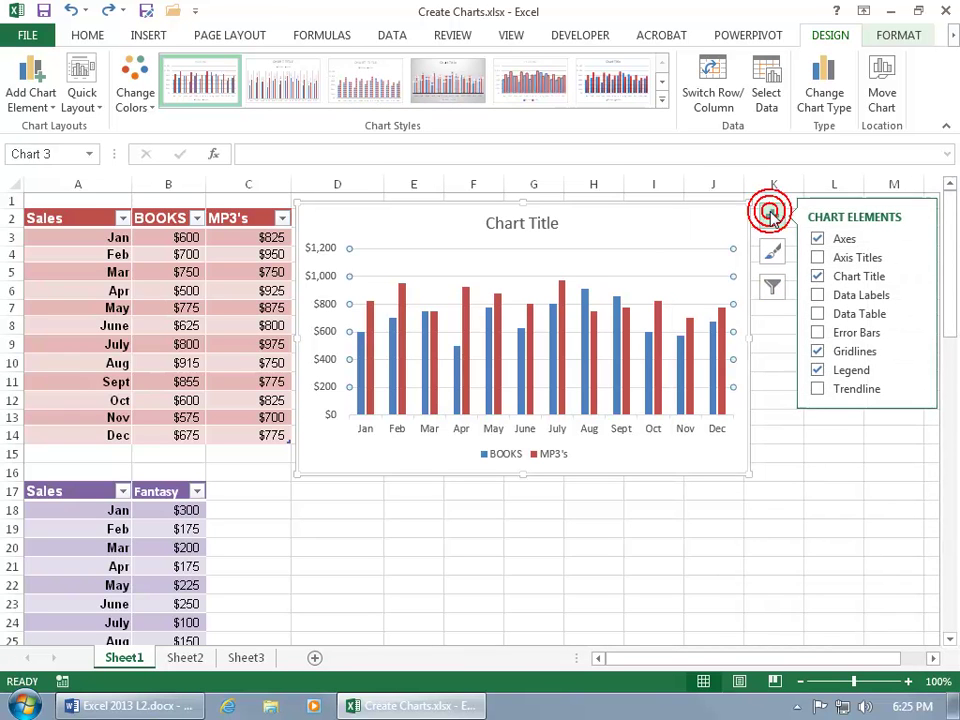
click(840, 257)
click(819, 256)
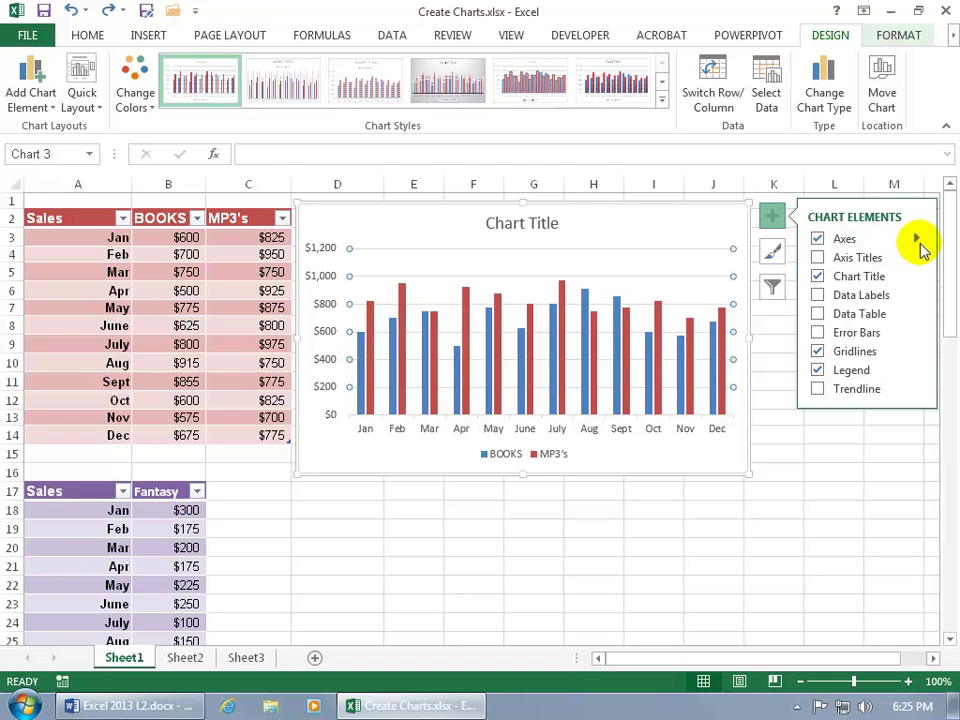
click(916, 239)
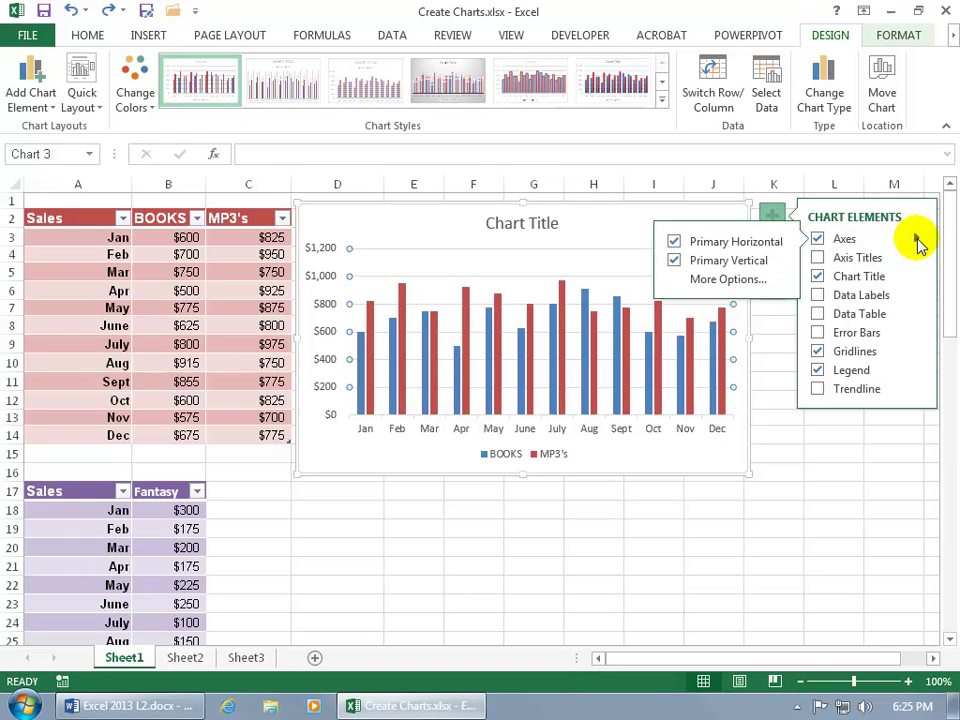
click(724, 282)
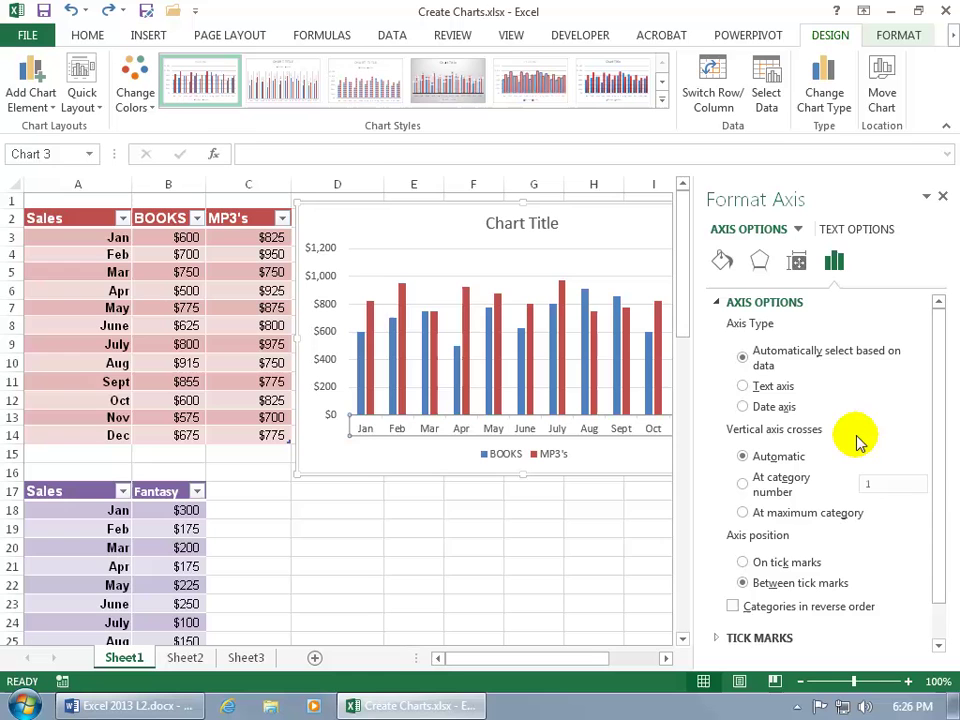
click(942, 196)
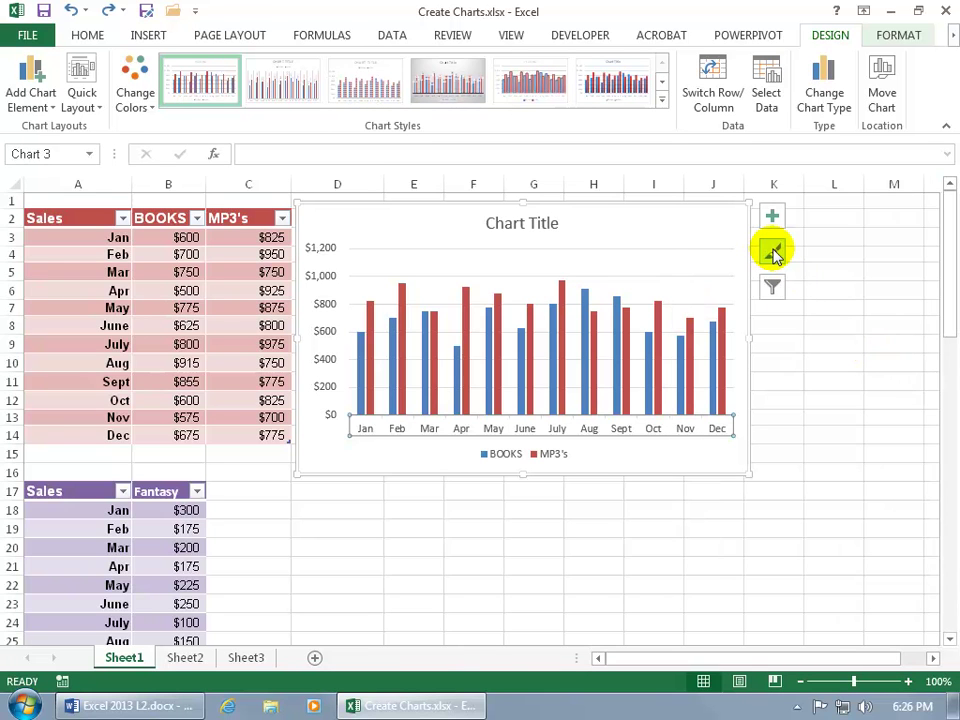
- Preview the chart styles and apply the fifth one, with lightly filled and outlined columns, to the column chart
click(773, 253)
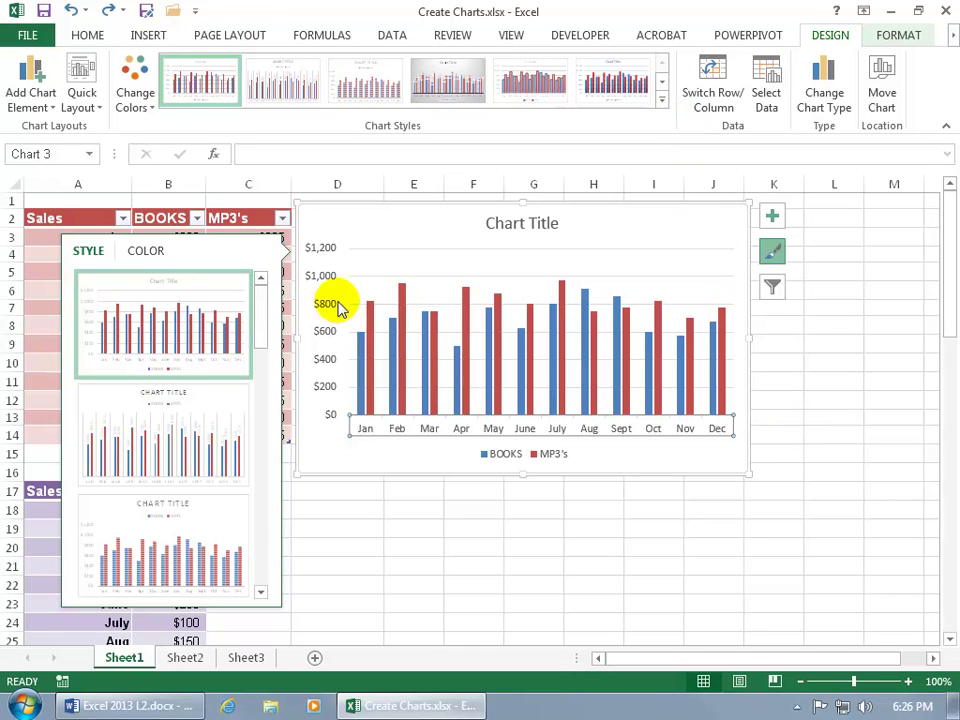
drag(261, 332, 275, 385)
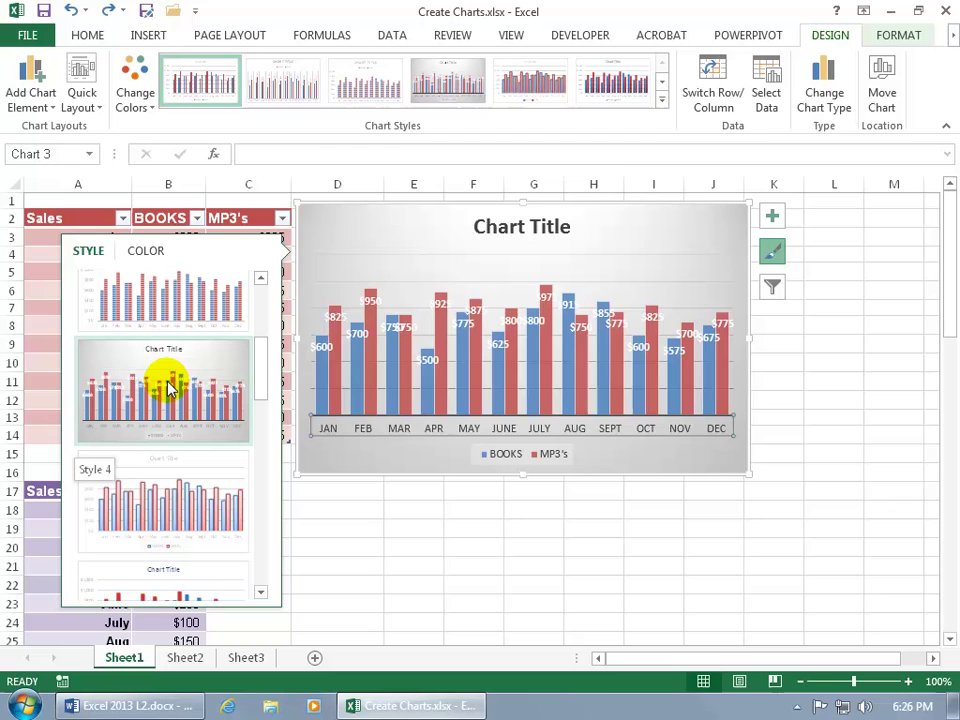
click(180, 490)
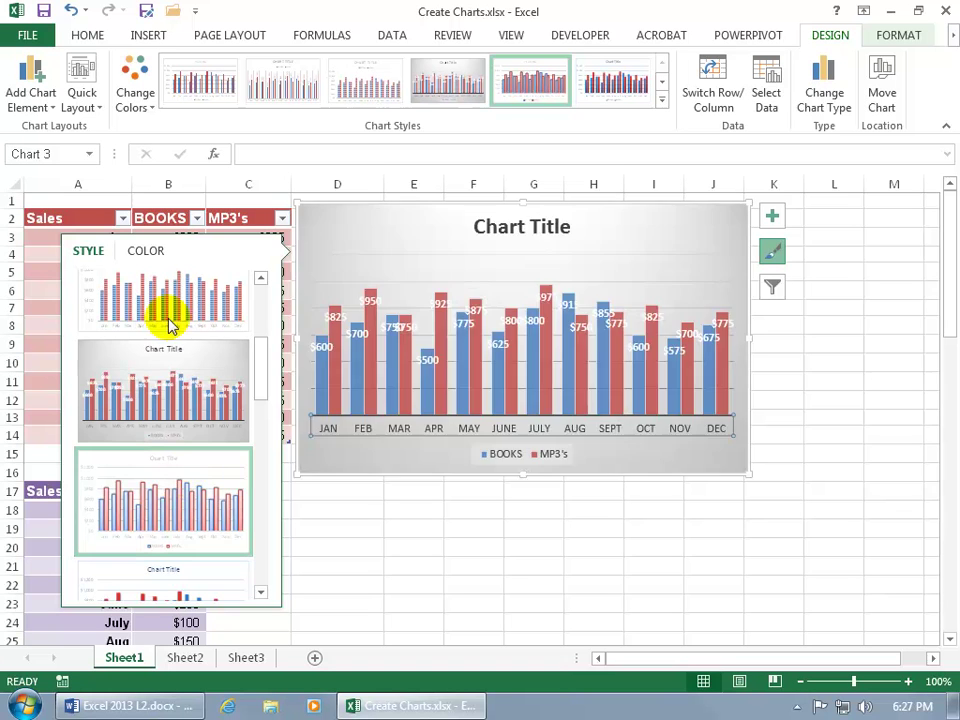
- Recolor the column chart with the second Colorful palette, making the BOOKS columns blue and the MP3's columns green
click(146, 251)
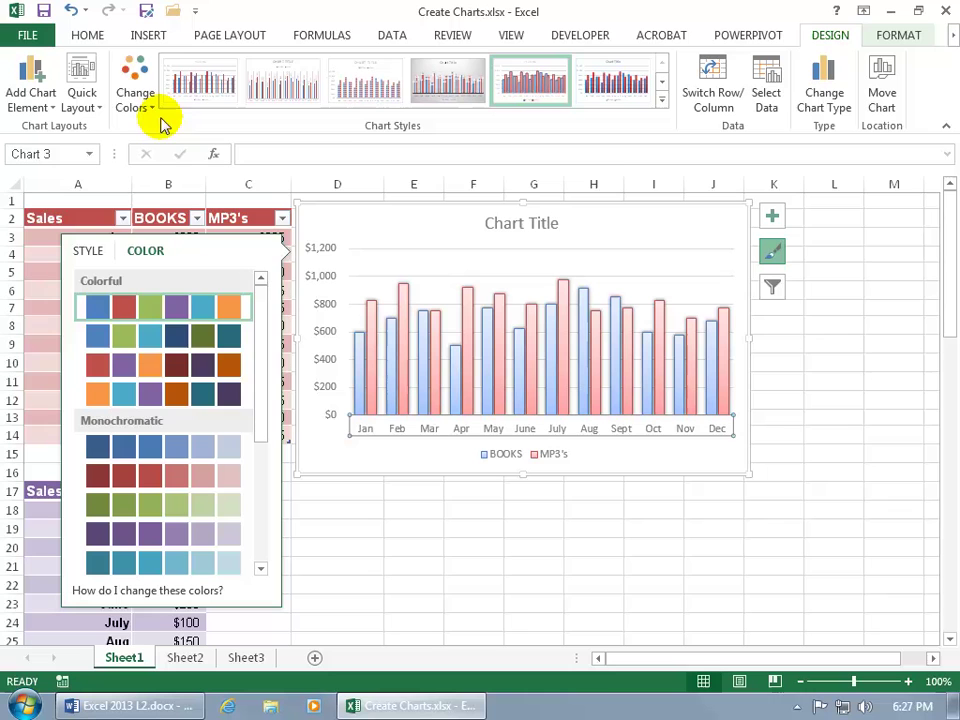
click(150, 102)
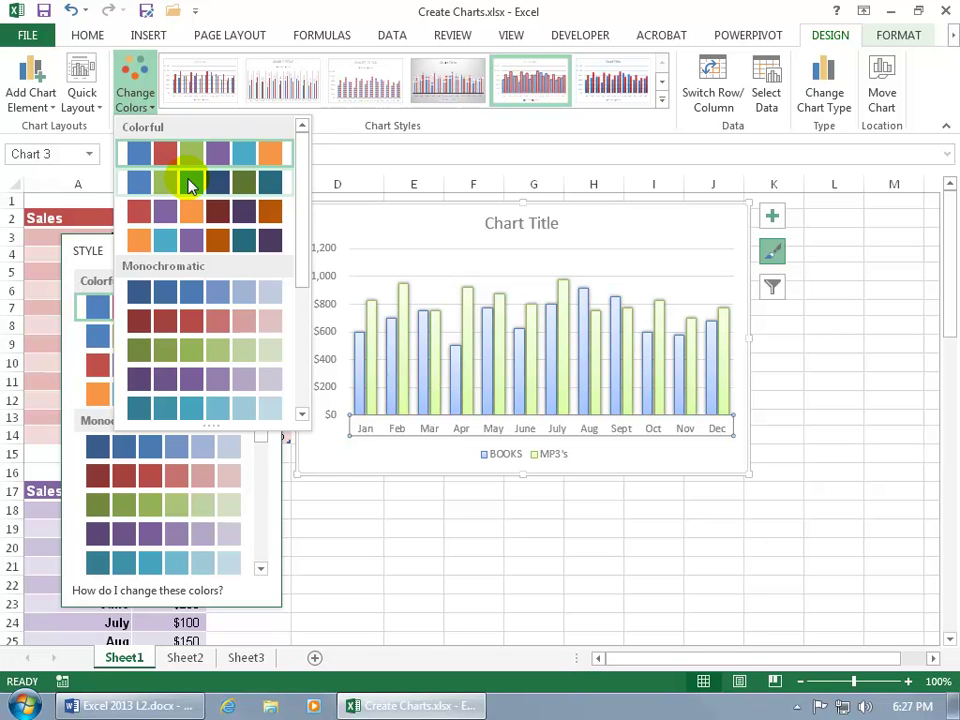
click(265, 183)
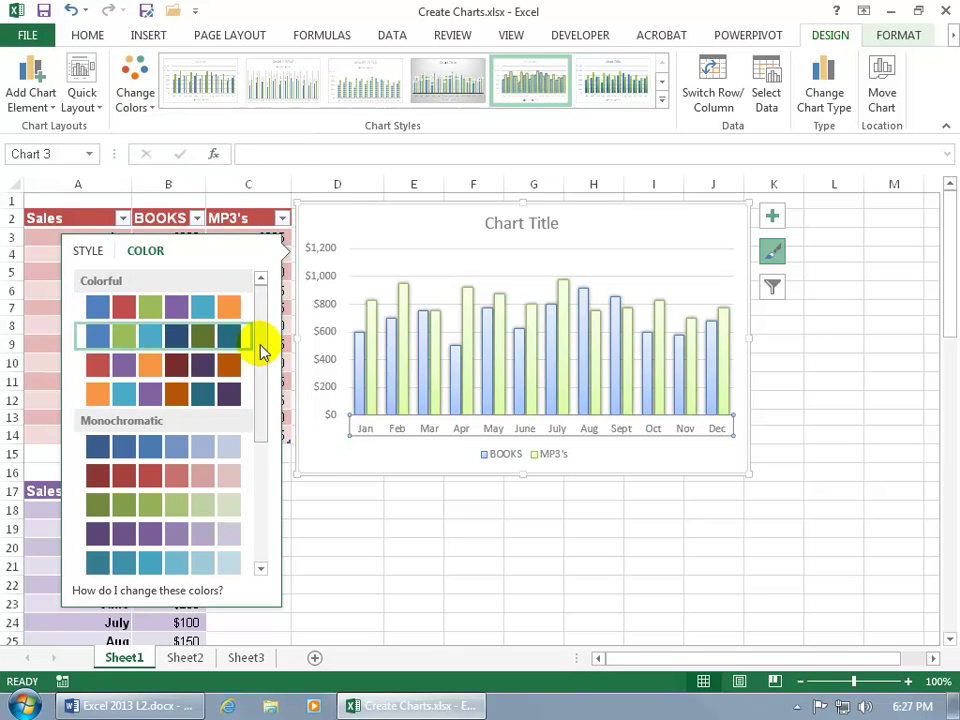
- Review the remaining chart color palettes and the workbook's theme color options, and close the chart color choices
drag(262, 345, 268, 497)
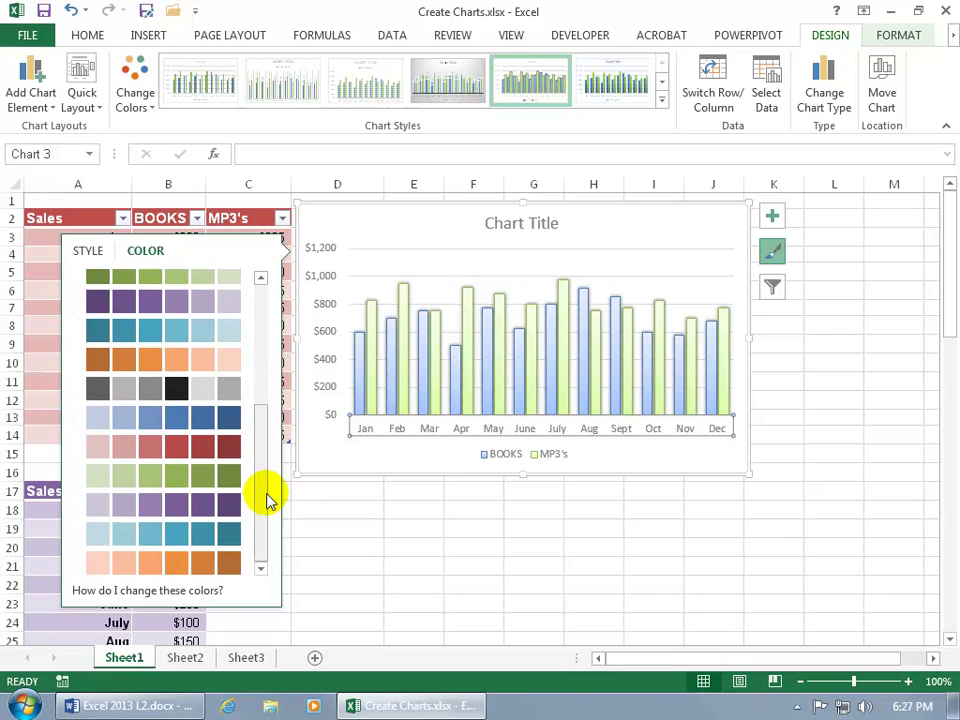
mouse_move(180, 596)
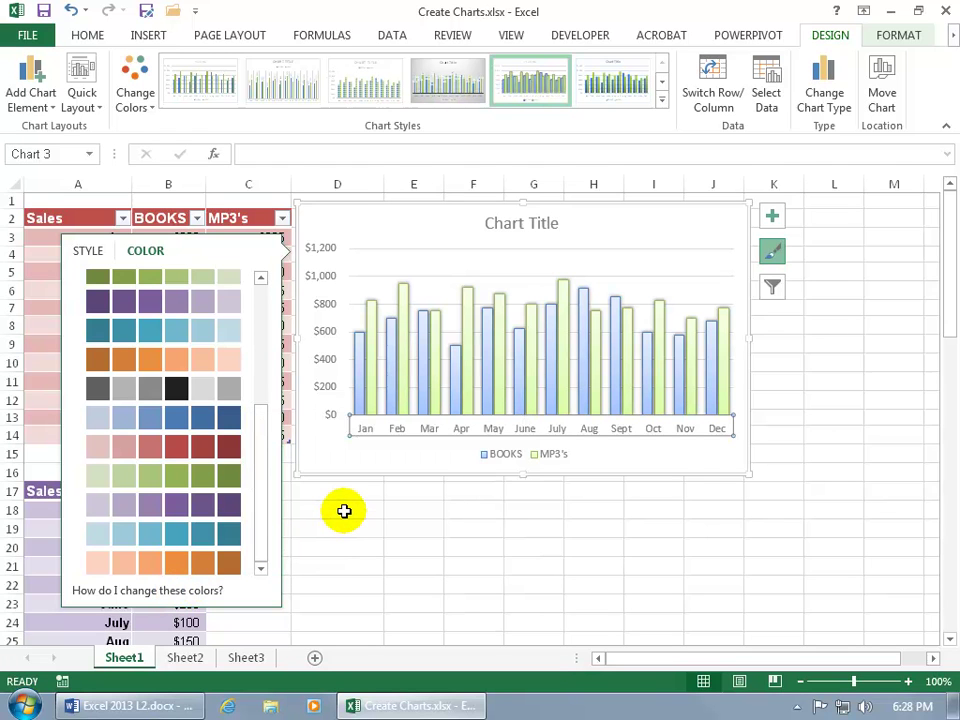
click(224, 36)
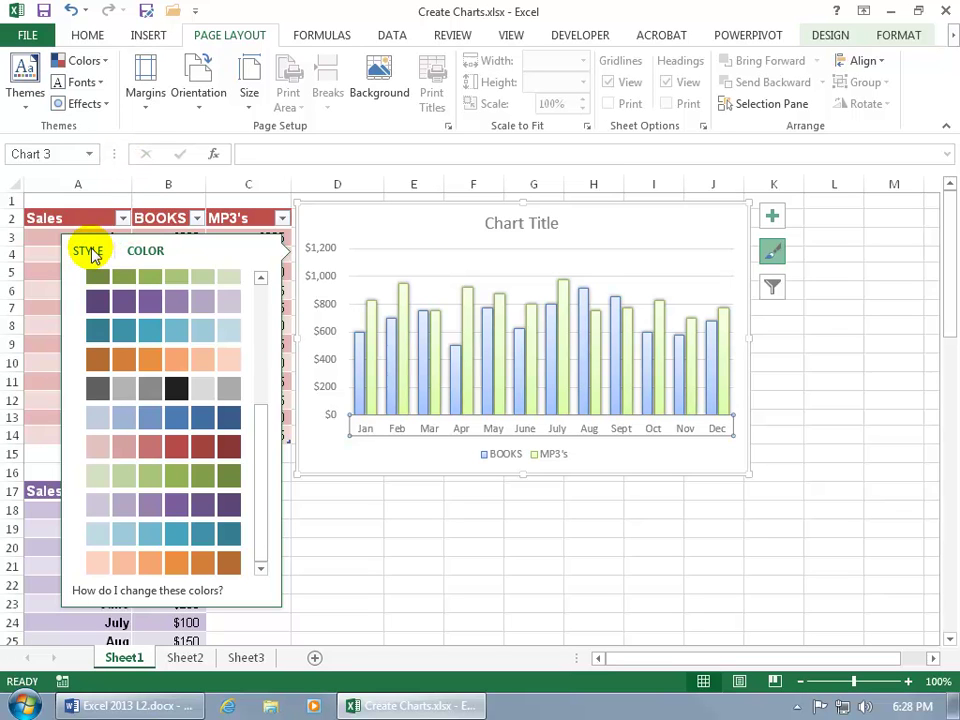
click(776, 399)
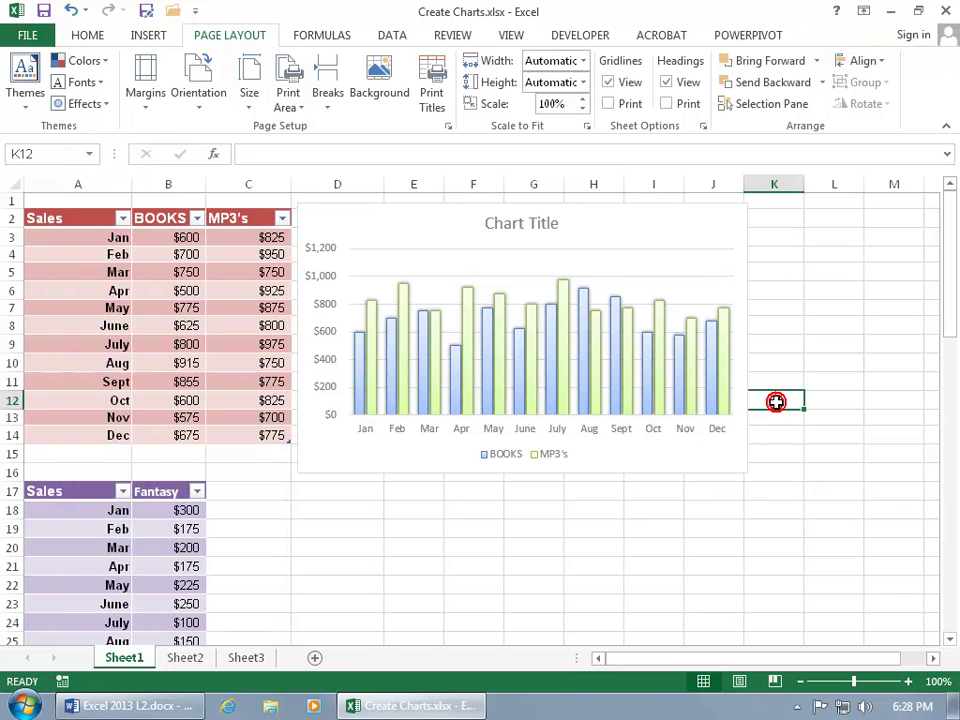
- Filter the MP3's series out of the column chart, restore it and close the chart filters
click(681, 256)
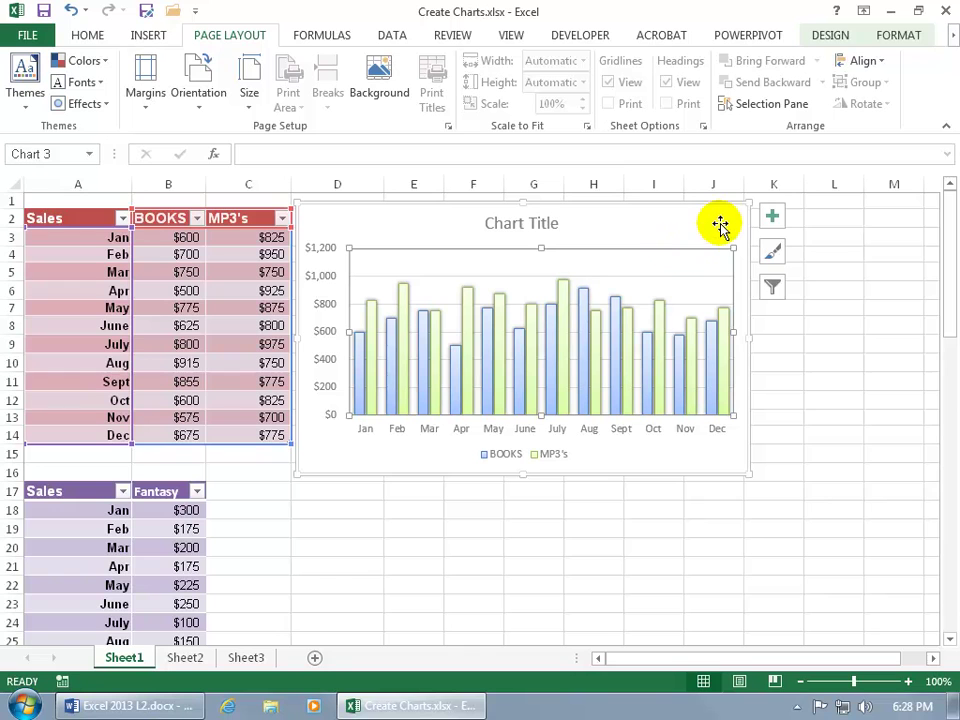
click(772, 292)
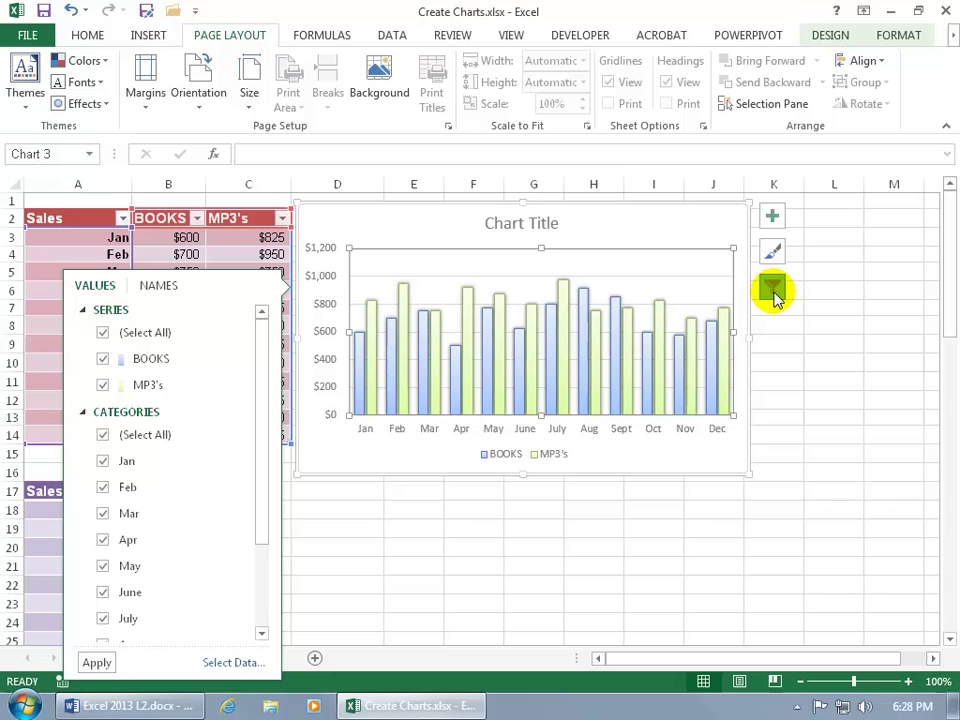
click(103, 386)
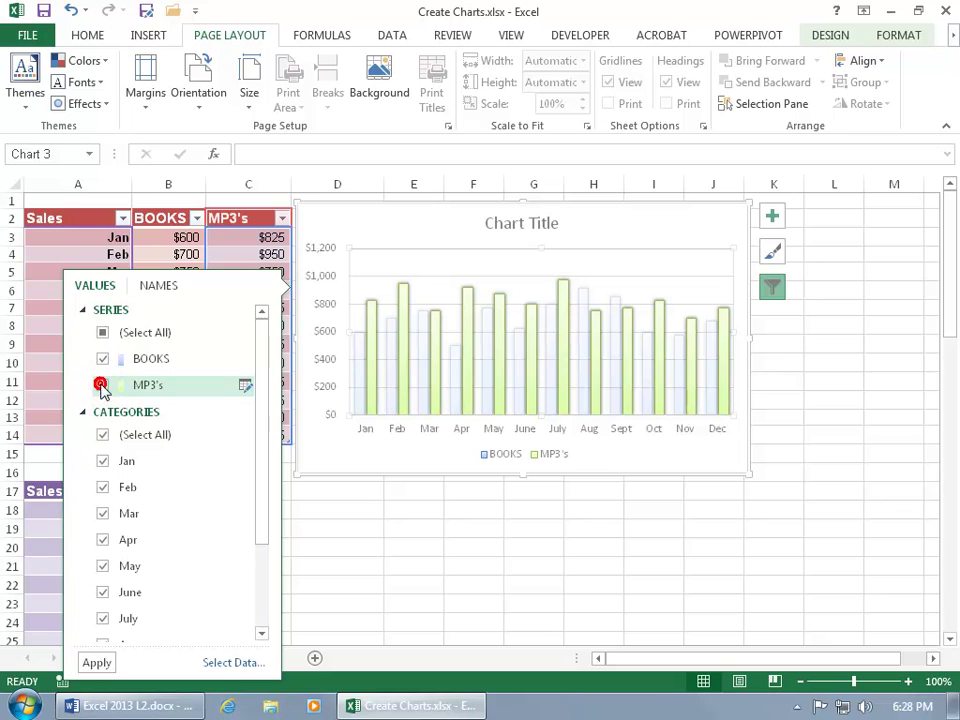
click(96, 663)
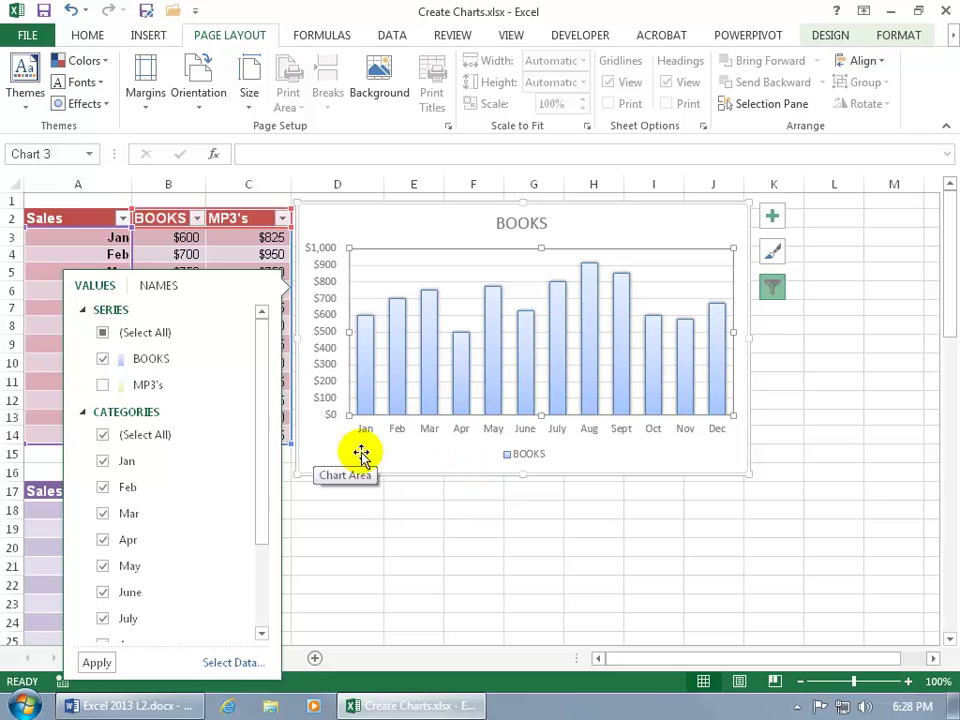
click(104, 386)
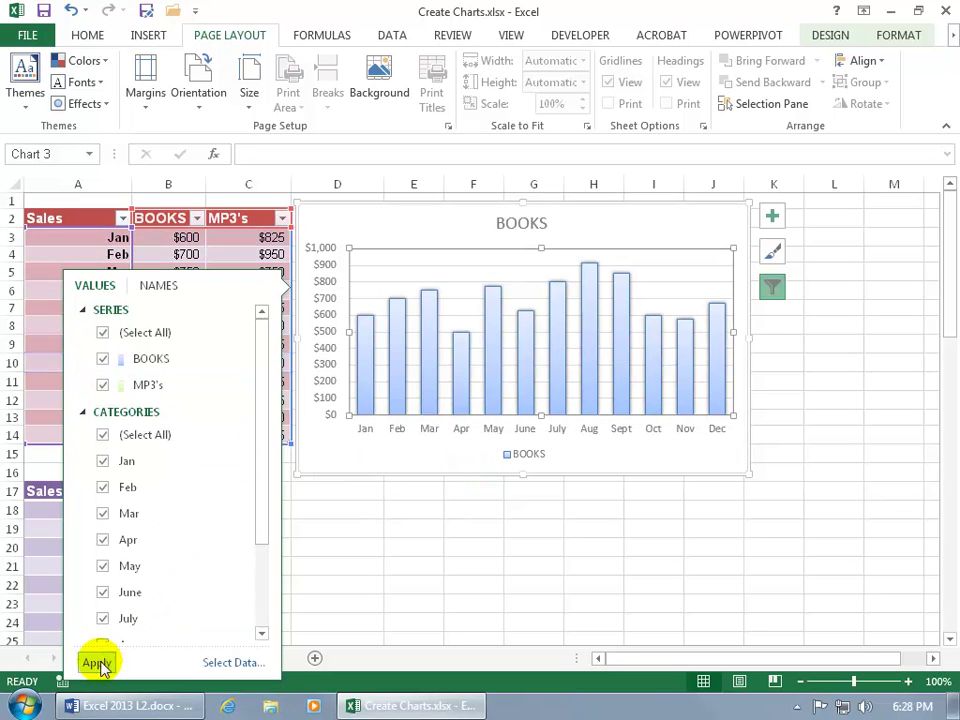
click(98, 663)
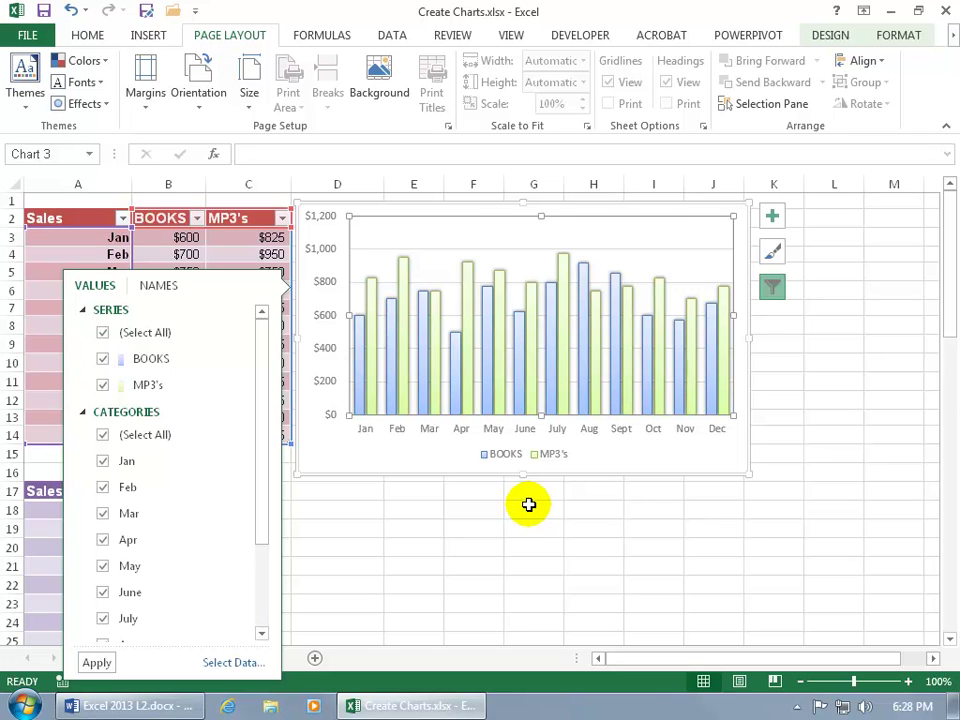
click(634, 460)
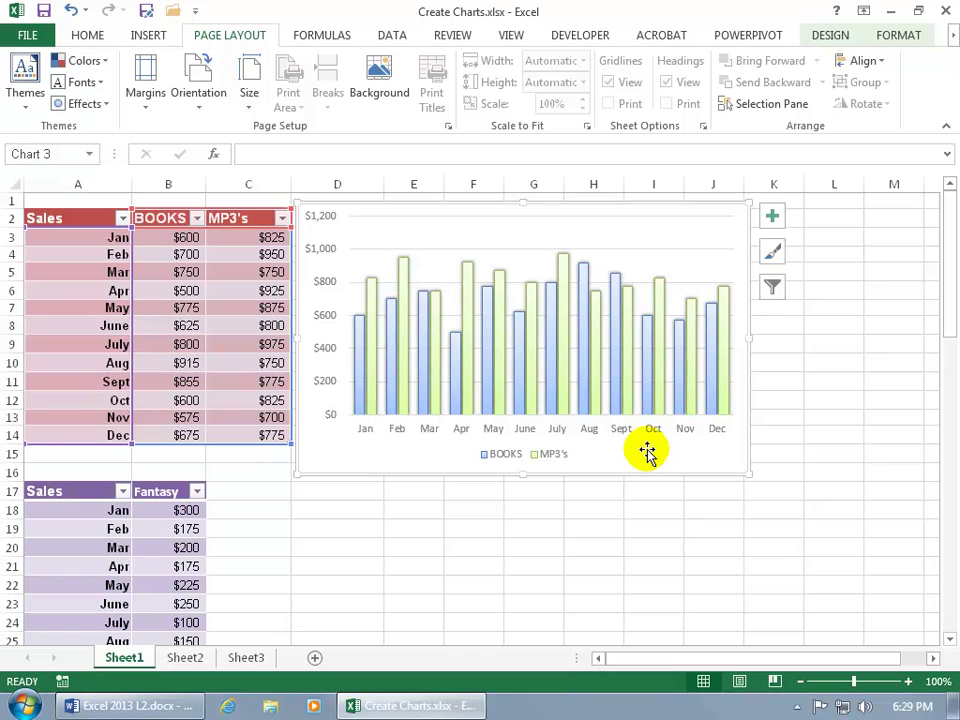
- Try swapping the chart's rows and columns to group the months under BOOKS and MP3's, and swap them back
click(840, 42)
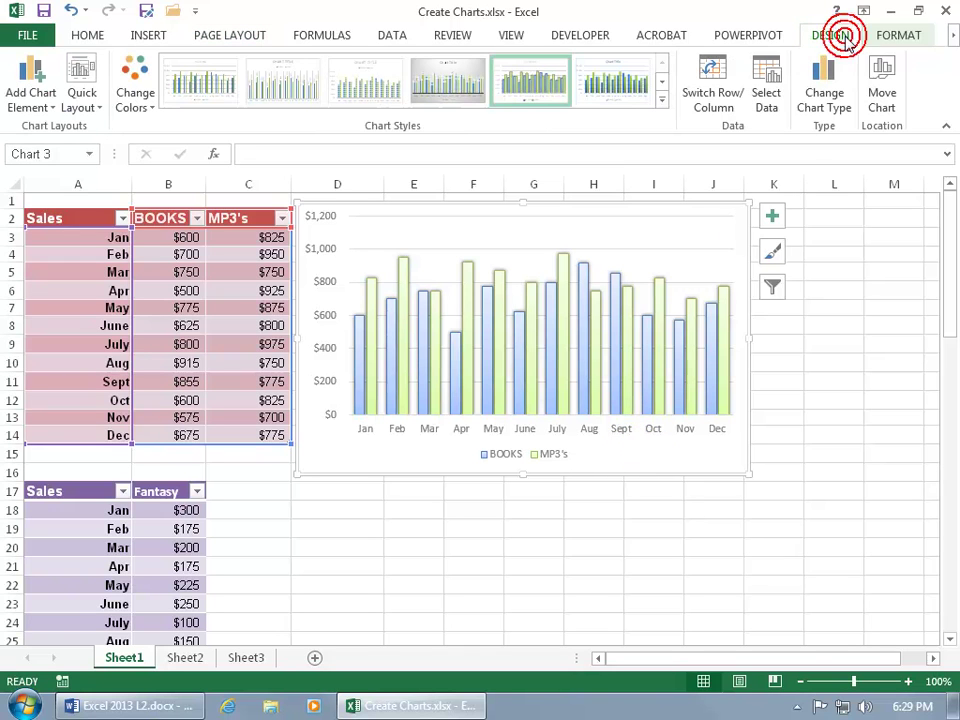
click(727, 104)
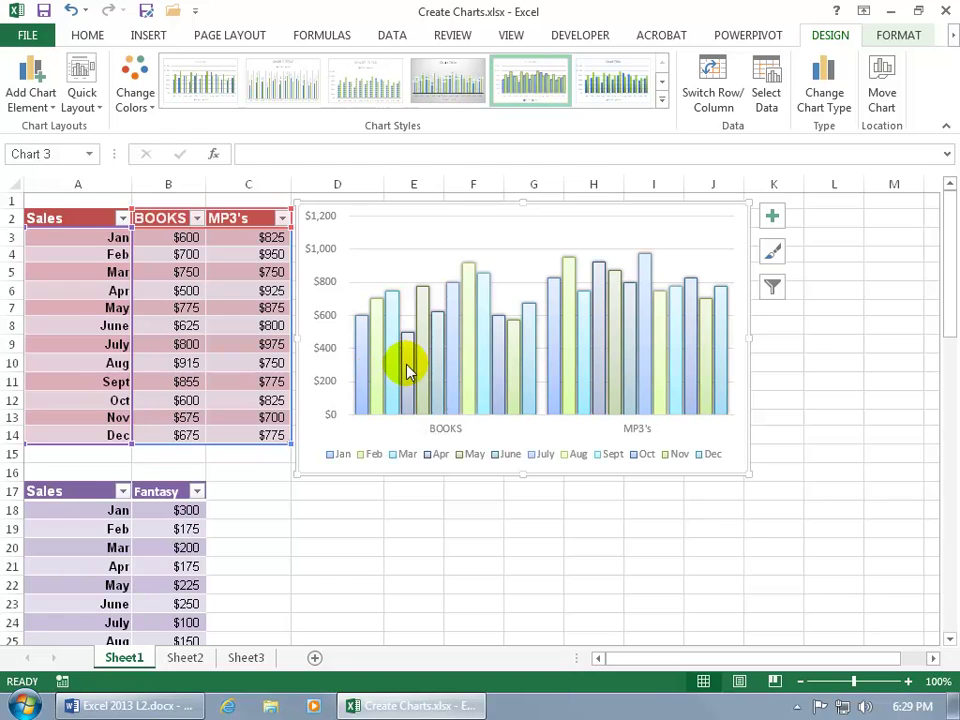
mouse_move(410, 378)
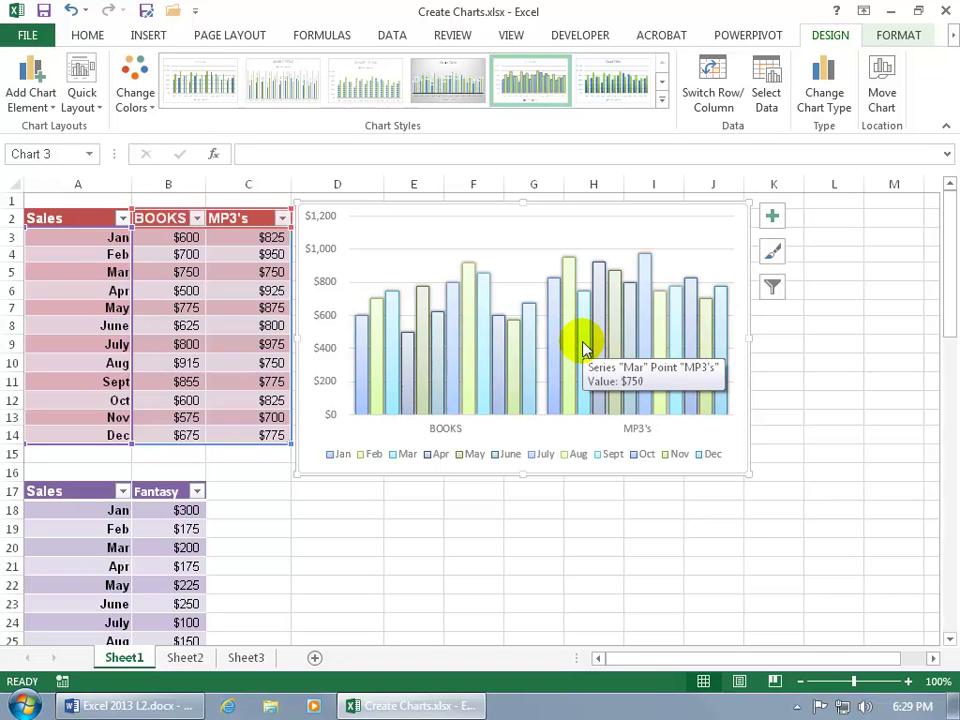
click(713, 80)
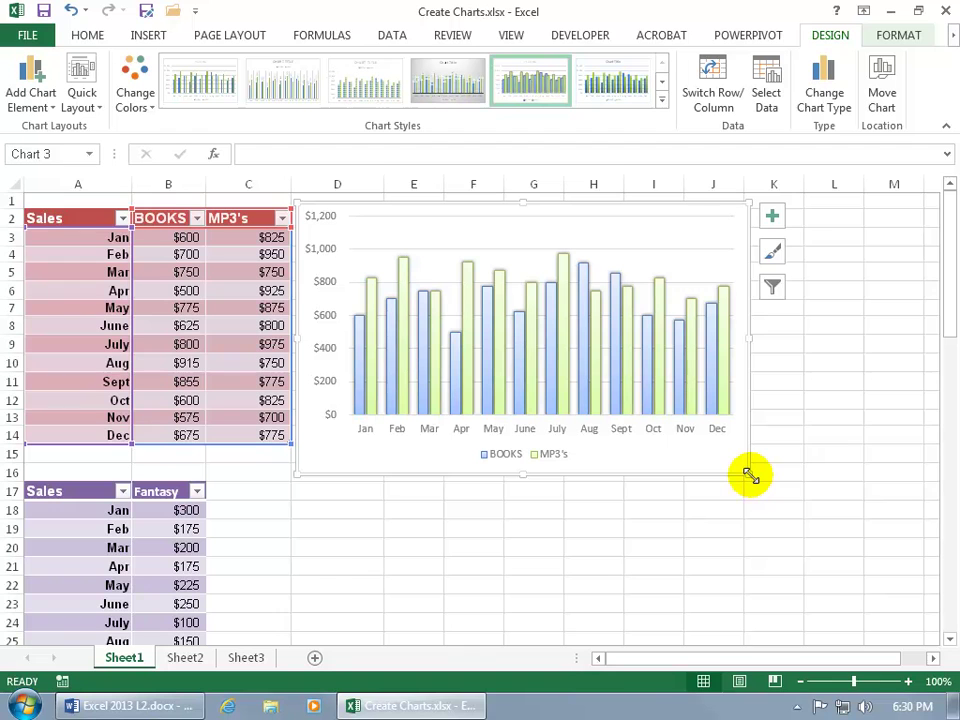
- Resize the column chart to span columns D to K and end at row 14, and deselect it
drag(750, 475, 803, 446)
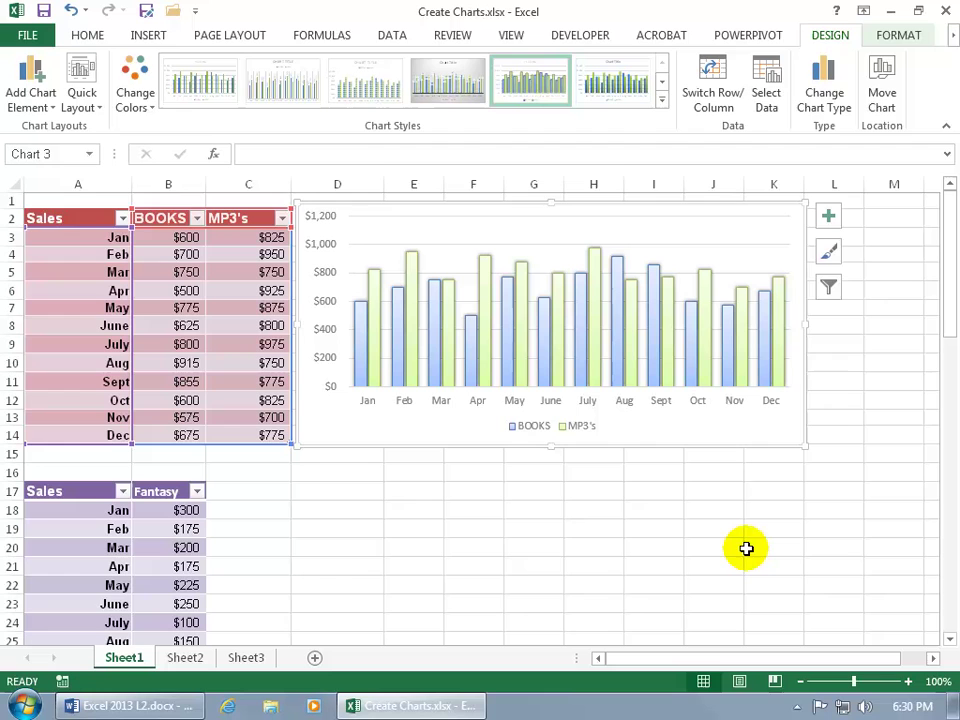
click(467, 548)
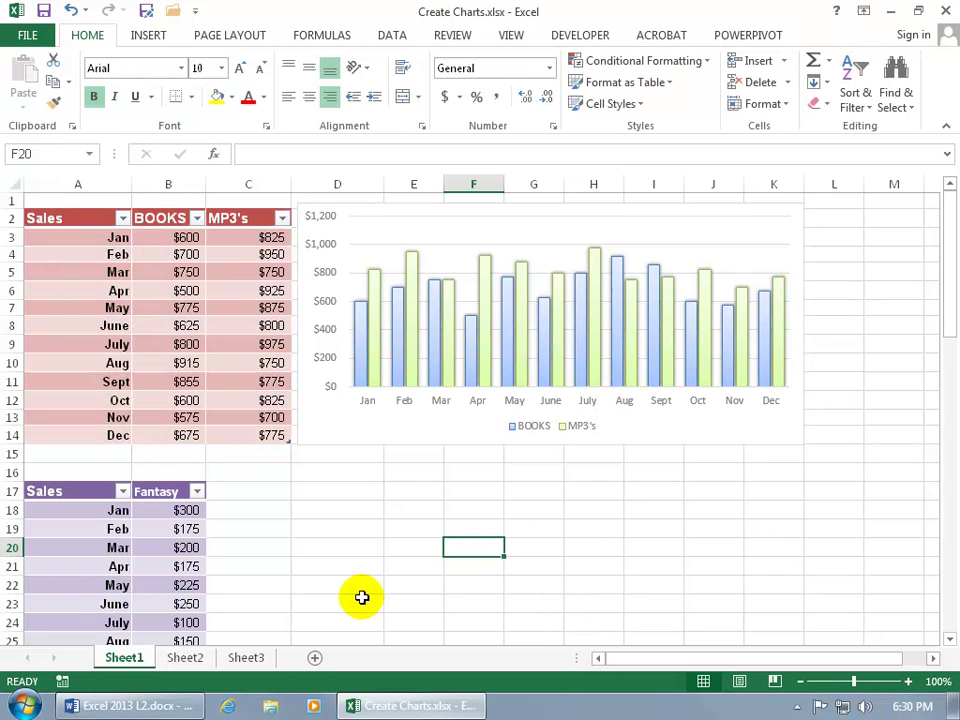
- Insert a basic 2-D line chart from the monthly Fantasy sales table and check its data points
scroll(167, 544, down, 2)
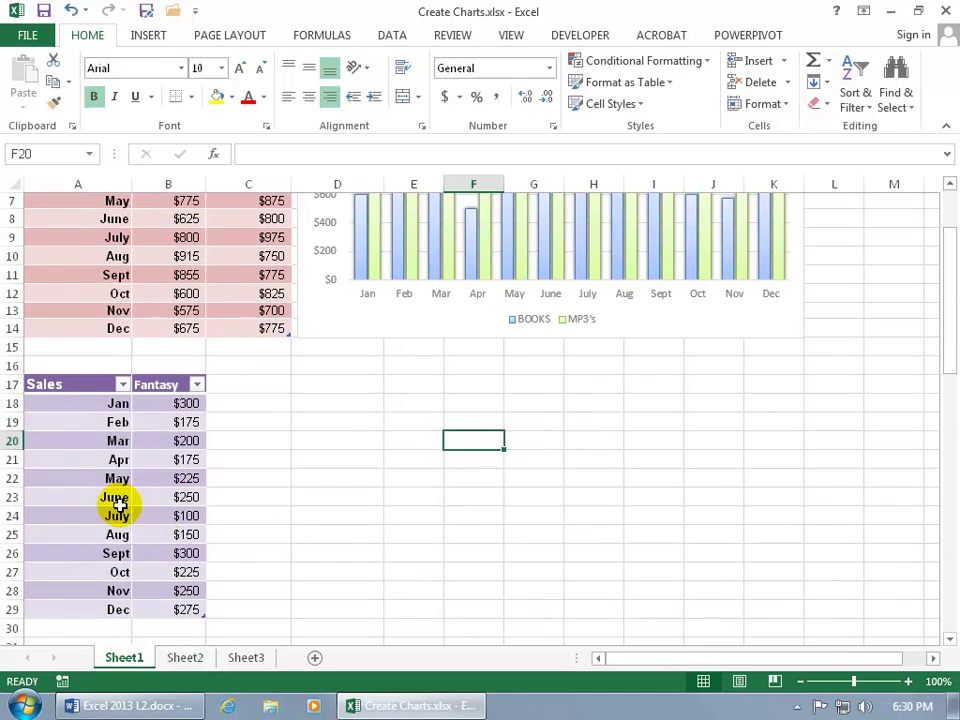
click(120, 482)
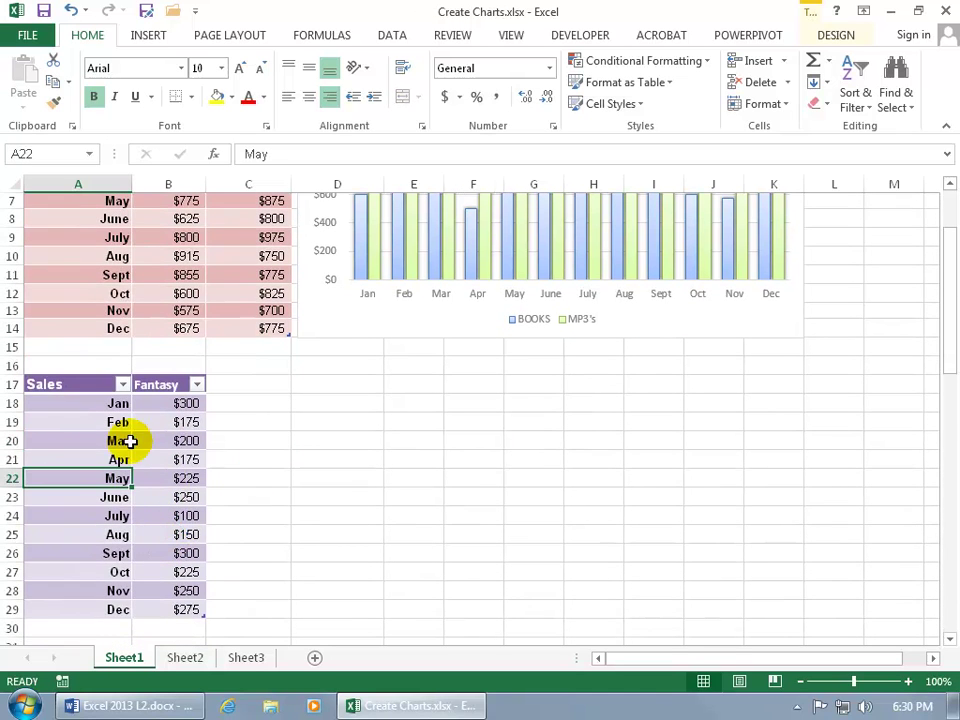
click(157, 36)
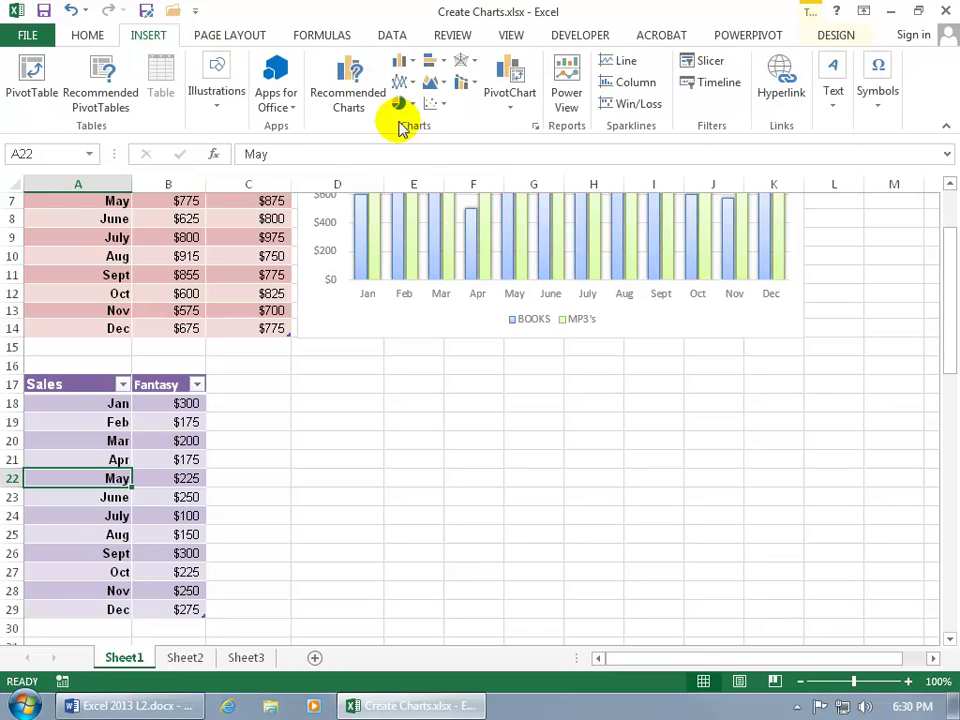
click(404, 84)
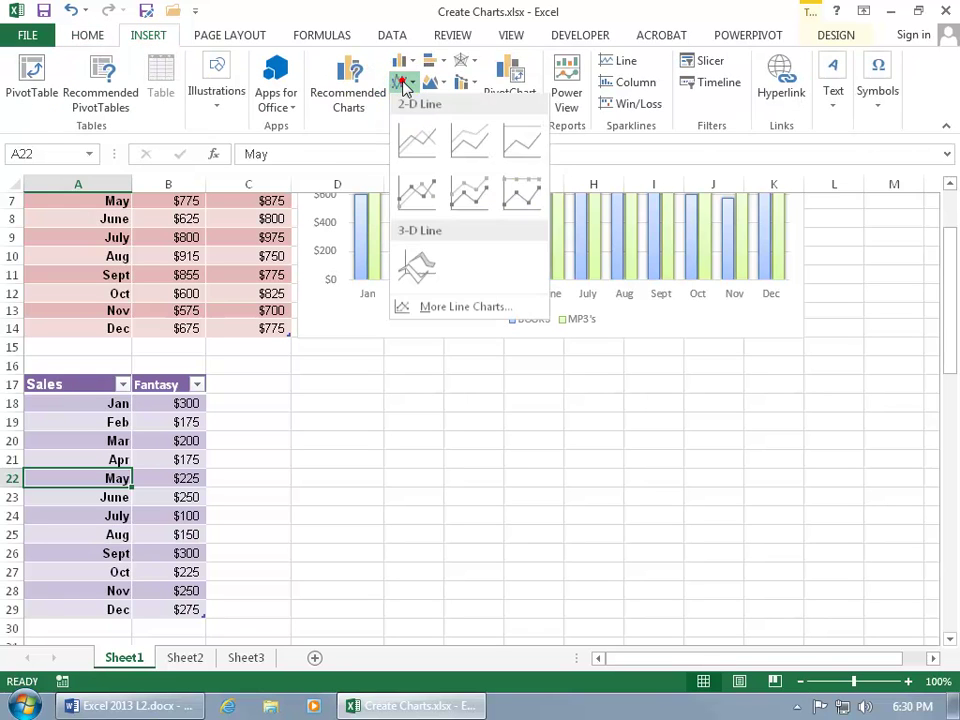
click(418, 145)
mouse_move(502, 398)
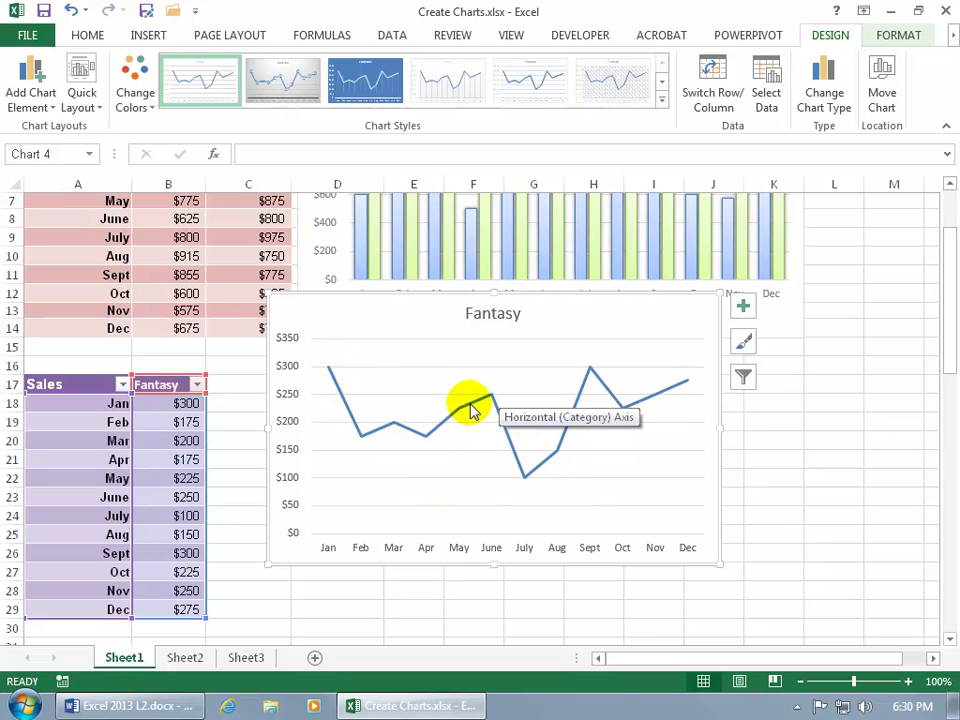
mouse_move(530, 488)
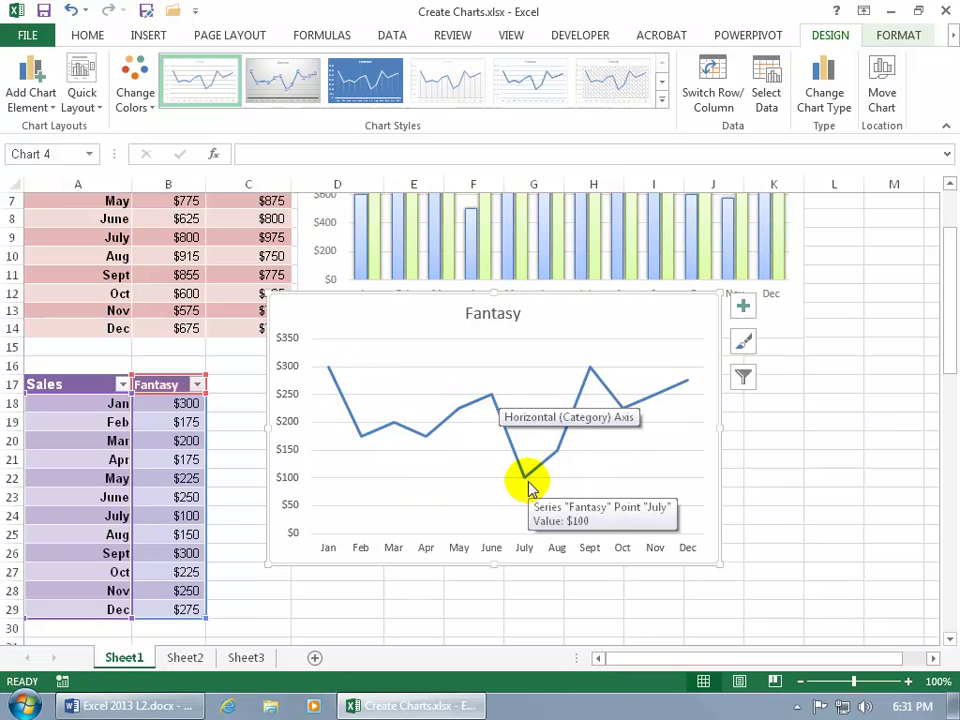
- Try moving the plot area within the Fantasy line chart and undo the move
click(398, 440)
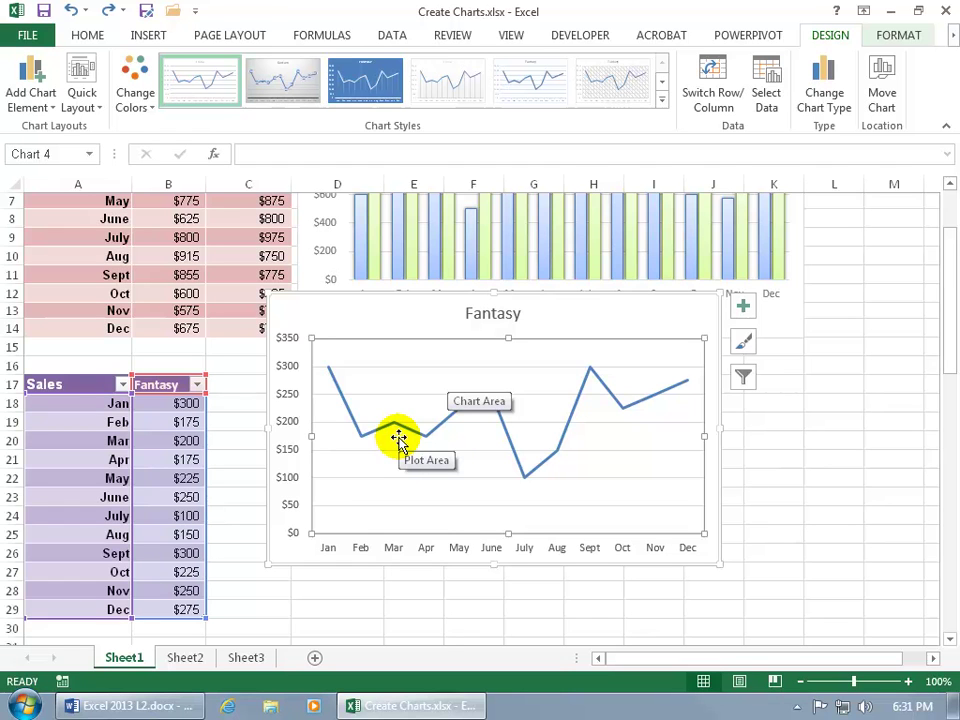
drag(398, 440, 432, 490)
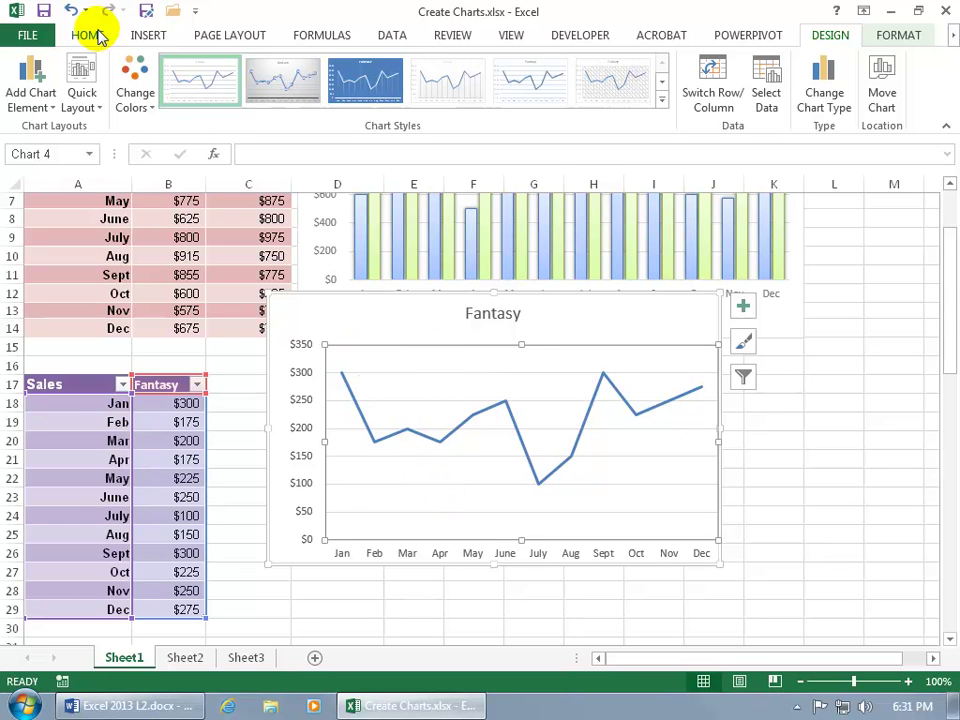
click(70, 10)
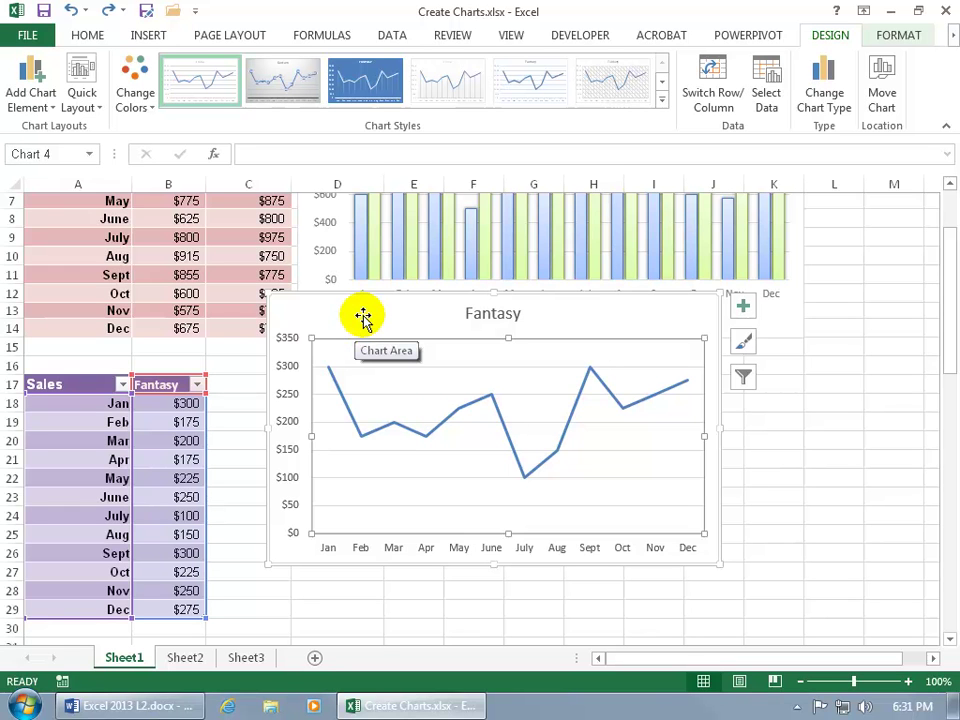
- Move the Fantasy line chart beside its sales table and shrink its height so it ends at row 29
drag(363, 317, 348, 387)
scroll(480, 430, down, 4)
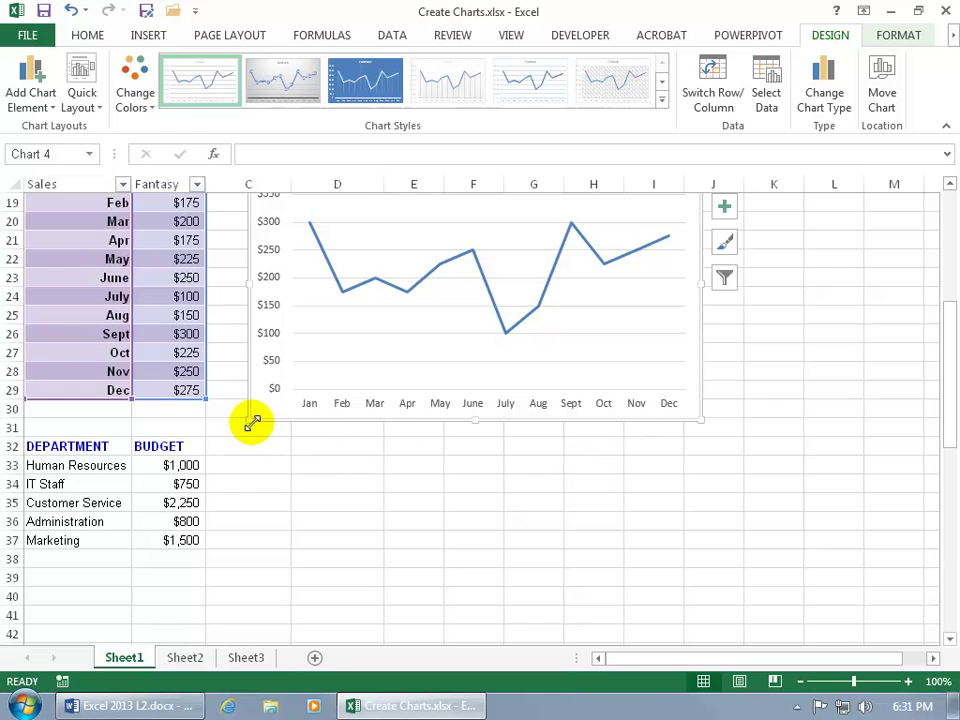
drag(250, 423, 251, 390)
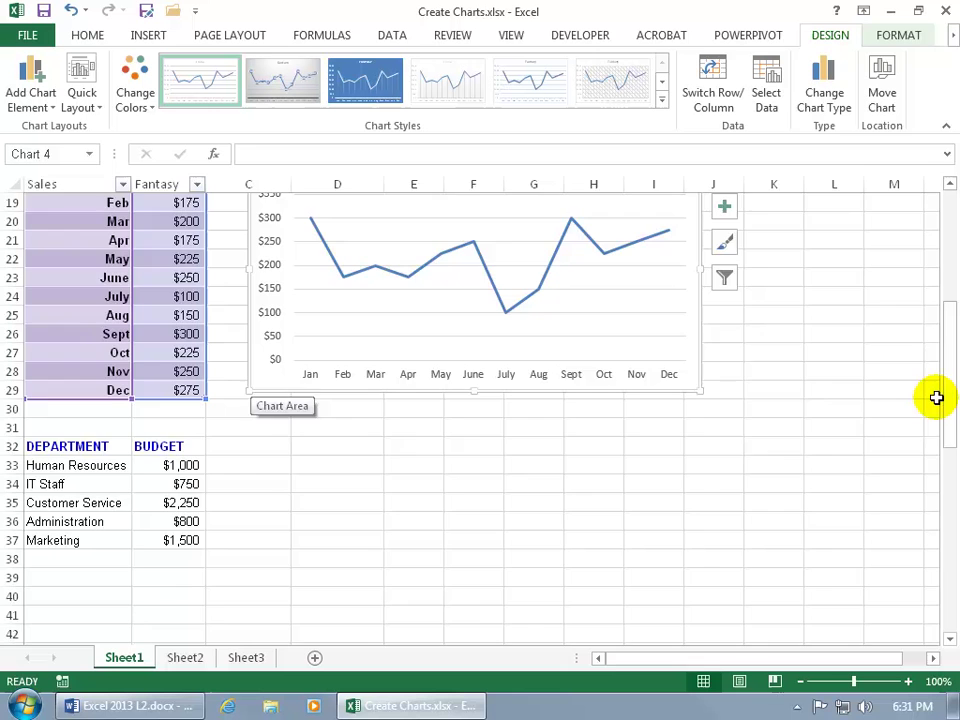
drag(950, 396, 945, 356)
click(555, 311)
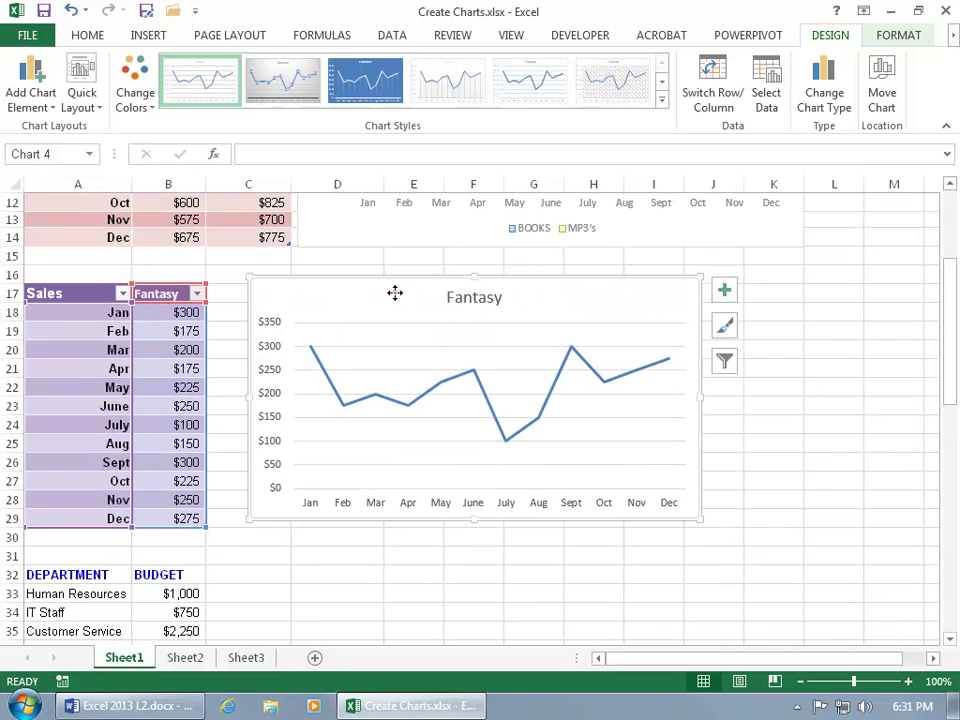
- Move the Fantasy line chart closer to its sales table so its edge sits in column C, and deselect it
drag(394, 294, 366, 301)
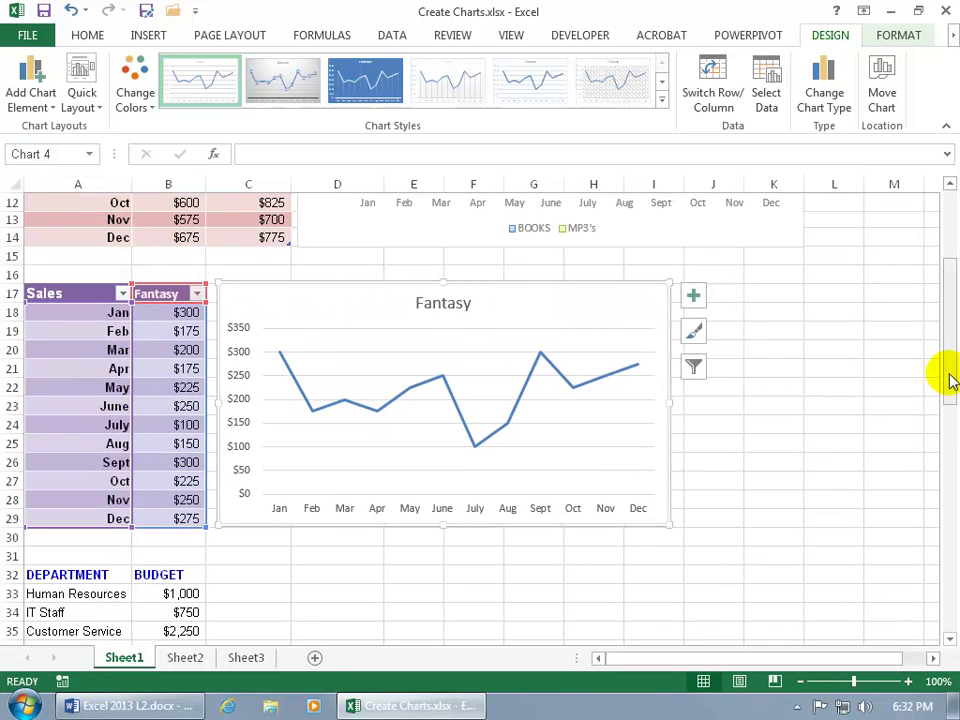
drag(949, 377, 945, 433)
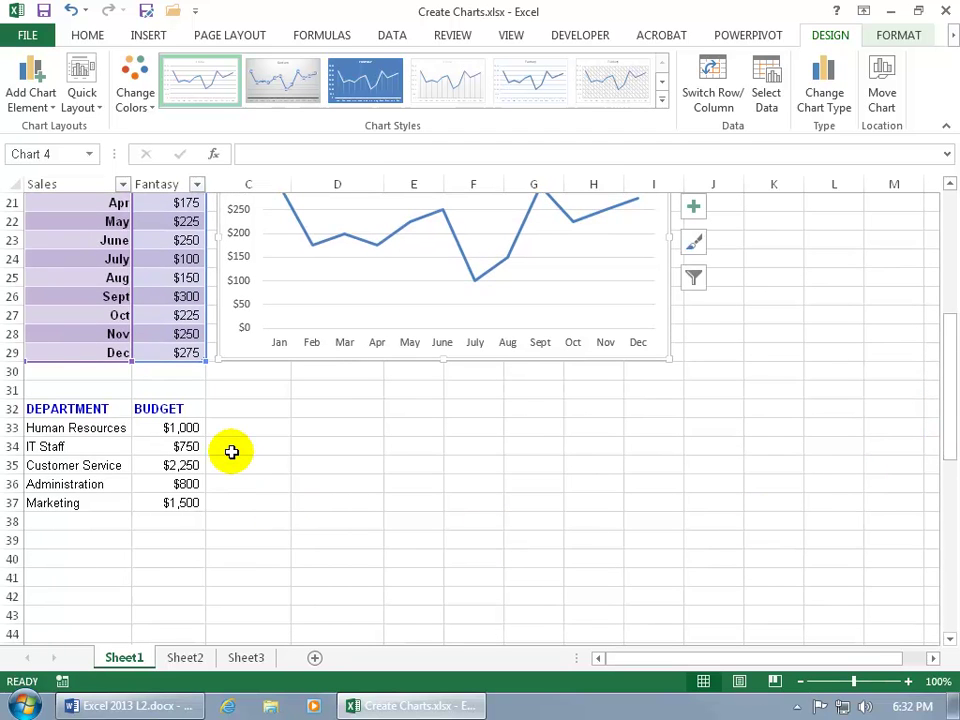
click(100, 446)
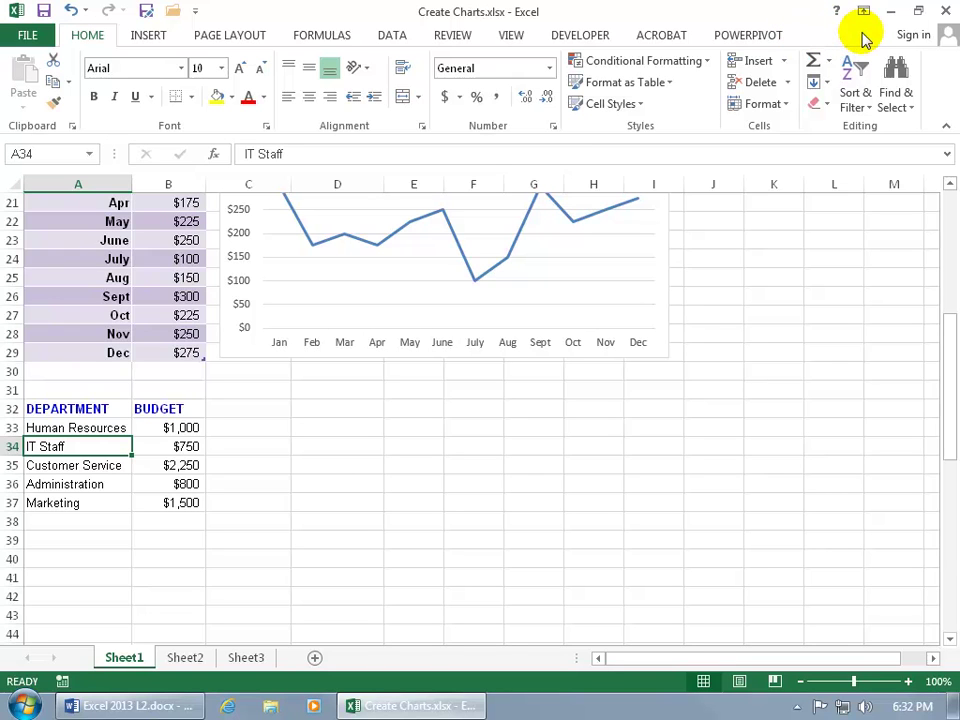
- Insert a 3-D pie chart from the DEPARTMENT and BUDGET data in rows 32 to 37
click(155, 257)
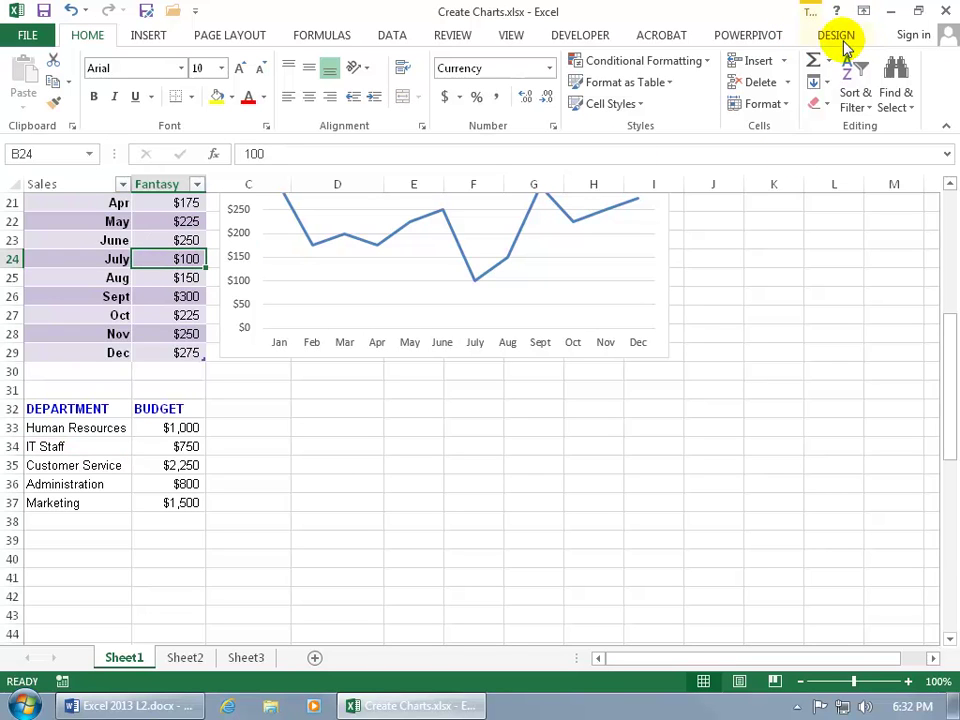
click(137, 445)
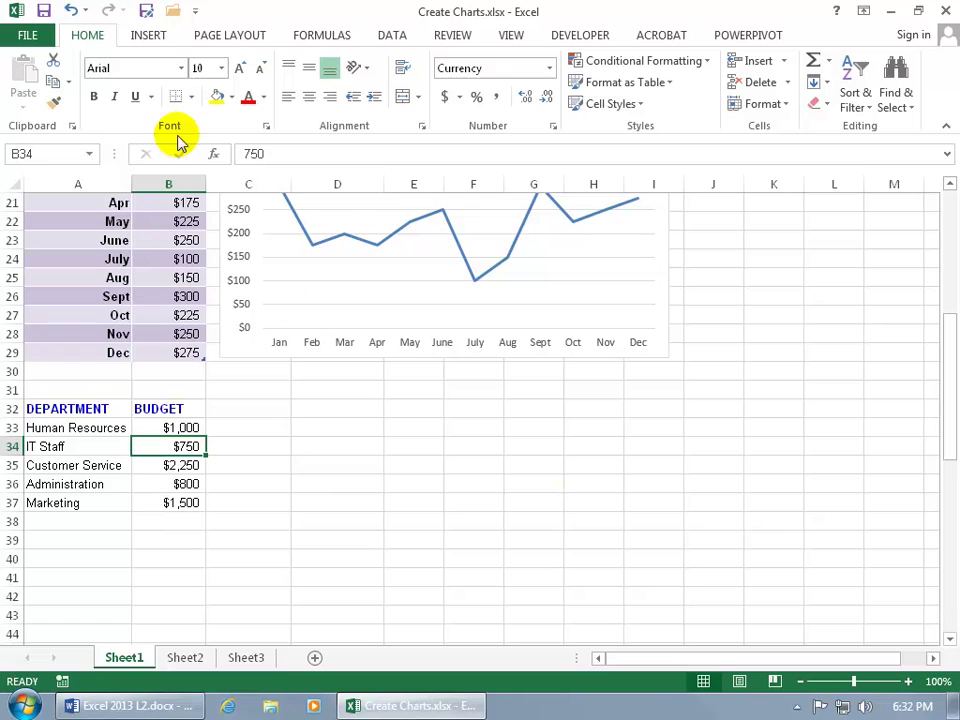
click(150, 37)
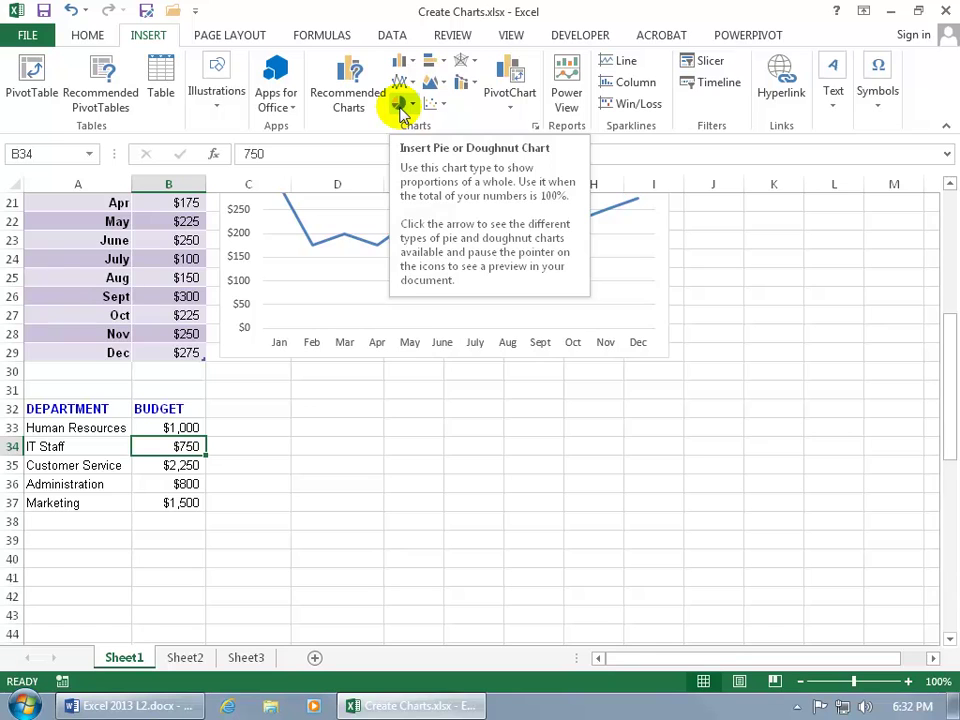
click(94, 430)
click(62, 446)
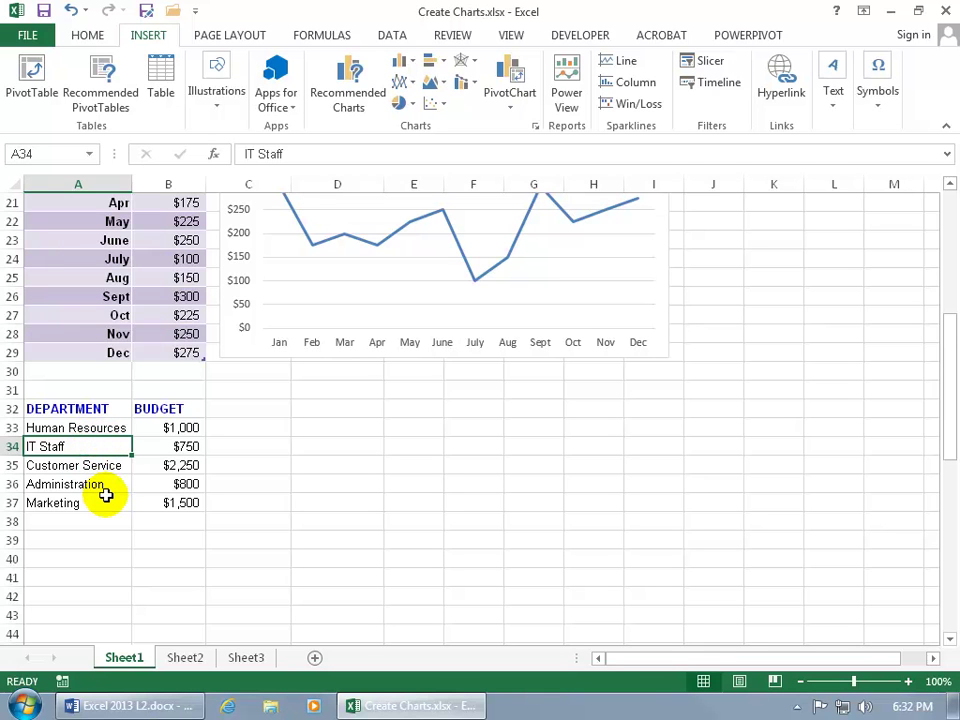
drag(949, 386, 949, 332)
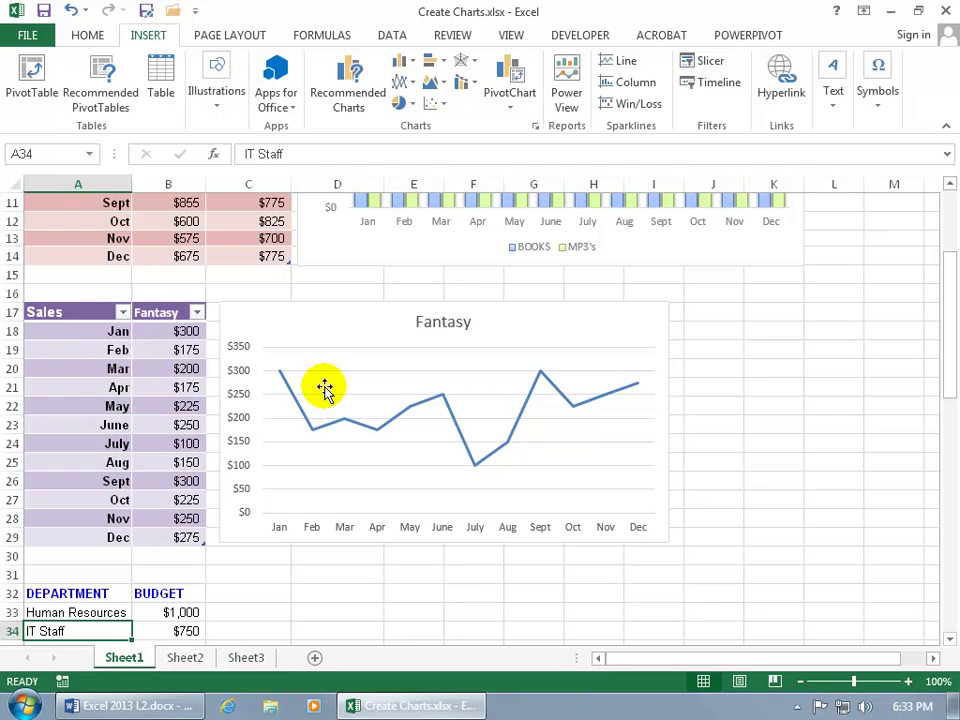
drag(945, 326, 943, 402)
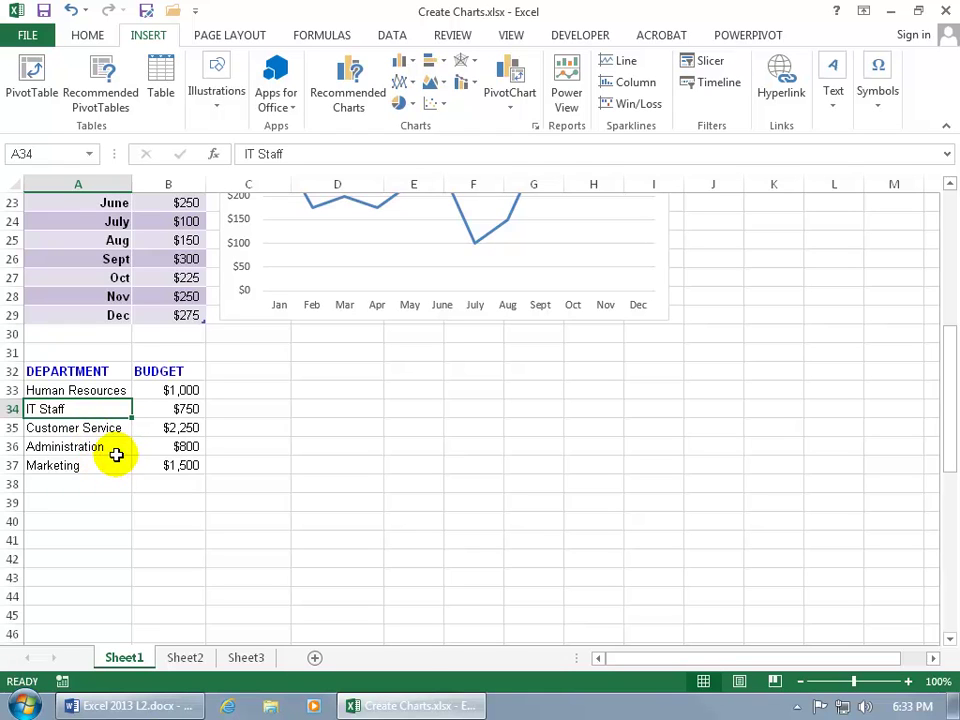
click(404, 103)
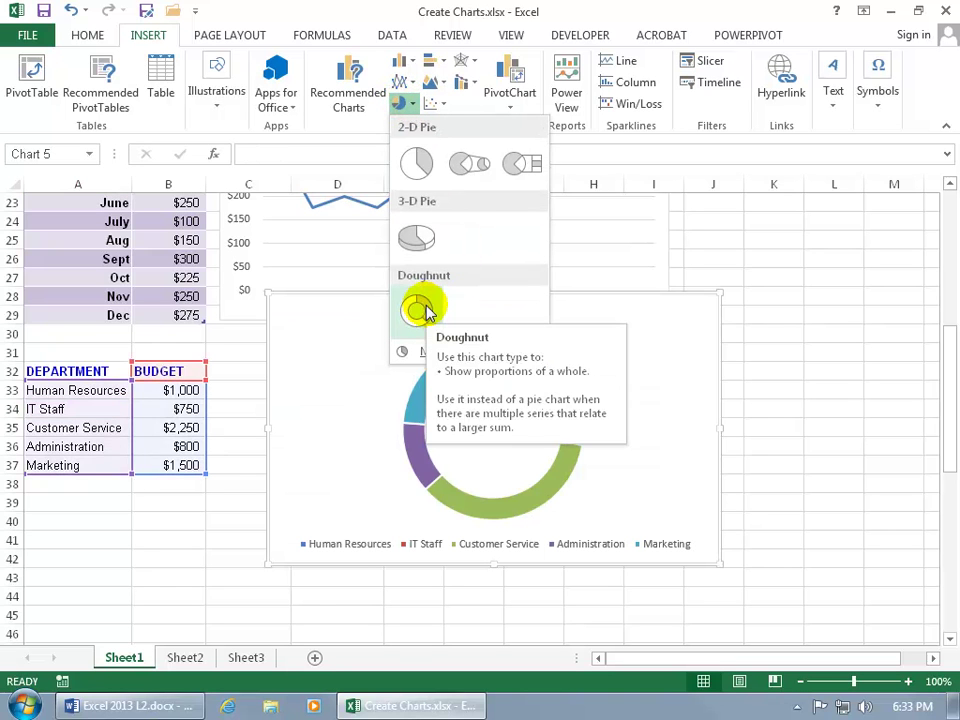
click(424, 232)
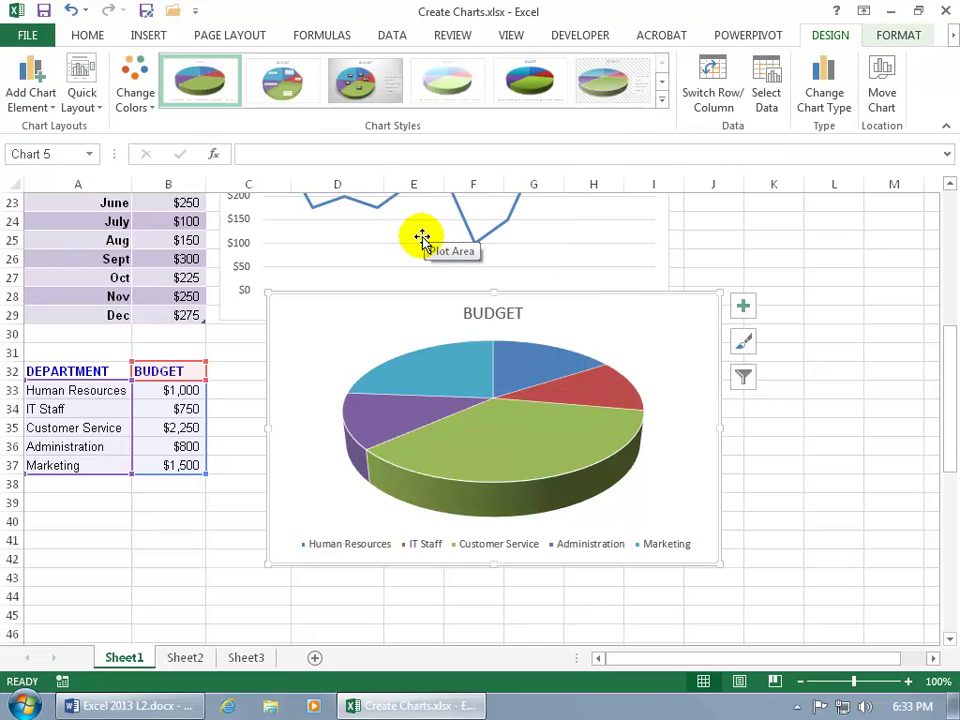
- Move the BUDGET pie chart beside its data, shrink it slightly to end at row 45, and check its slice values
drag(390, 326, 346, 392)
drag(675, 629, 670, 622)
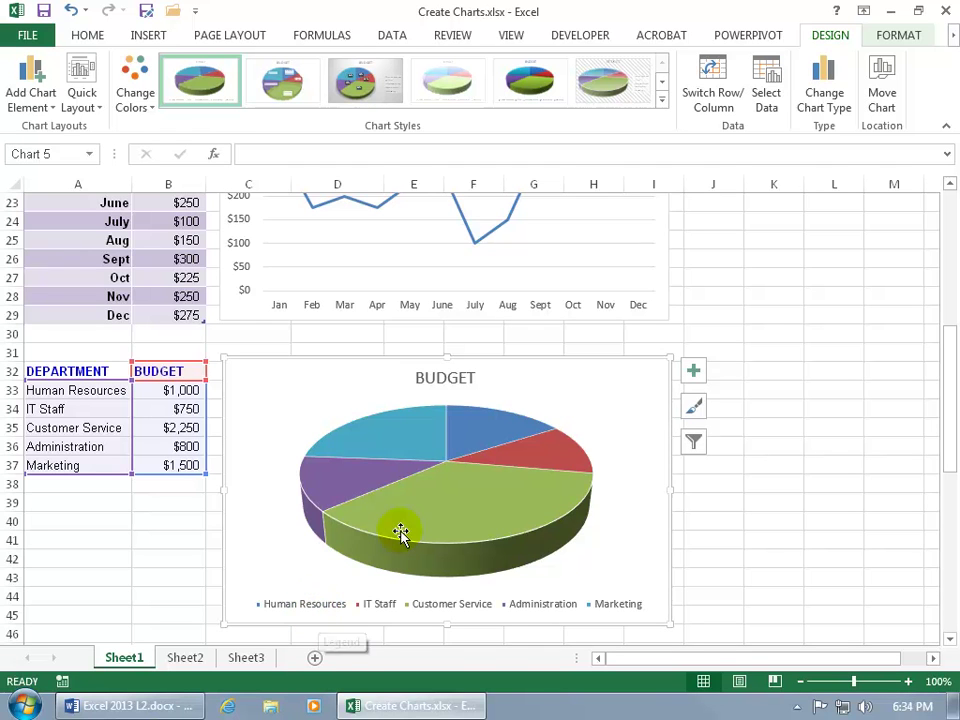
mouse_move(483, 430)
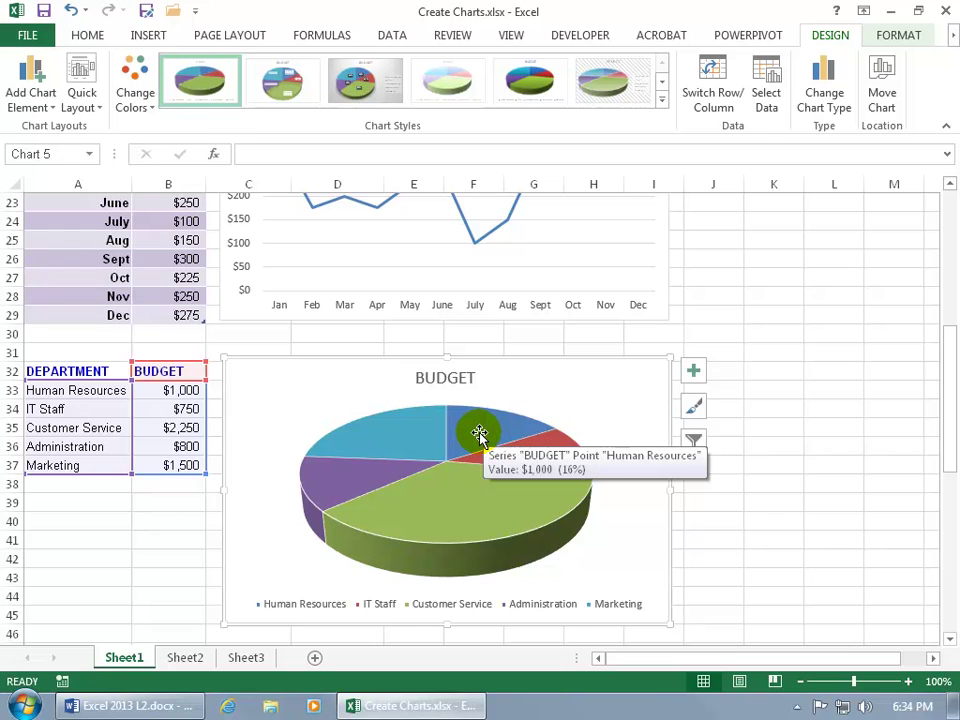
mouse_move(420, 430)
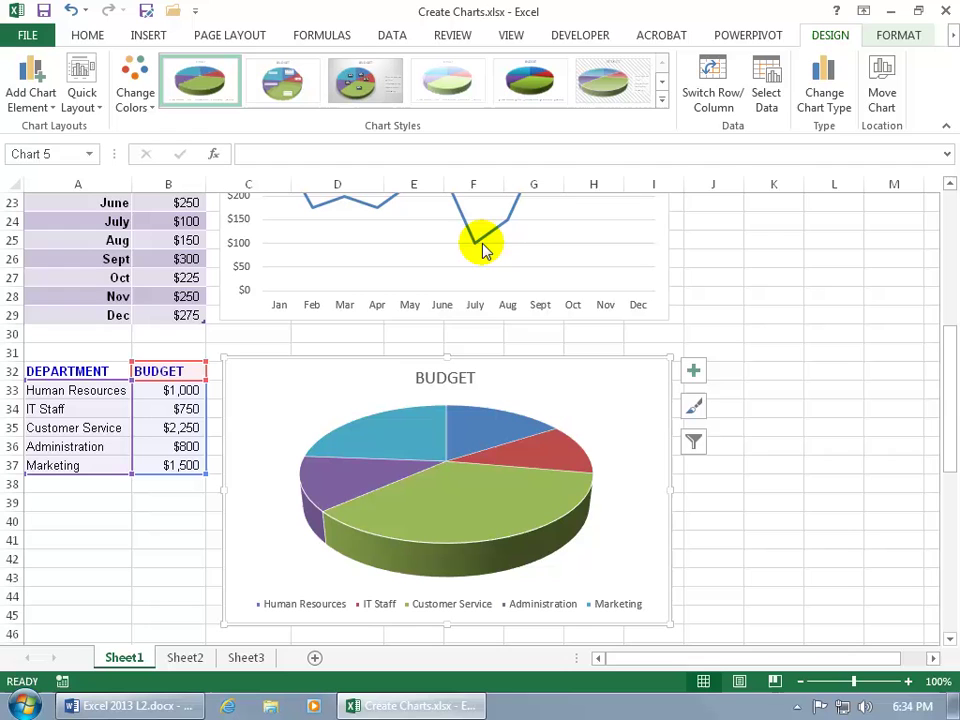
mouse_move(544, 454)
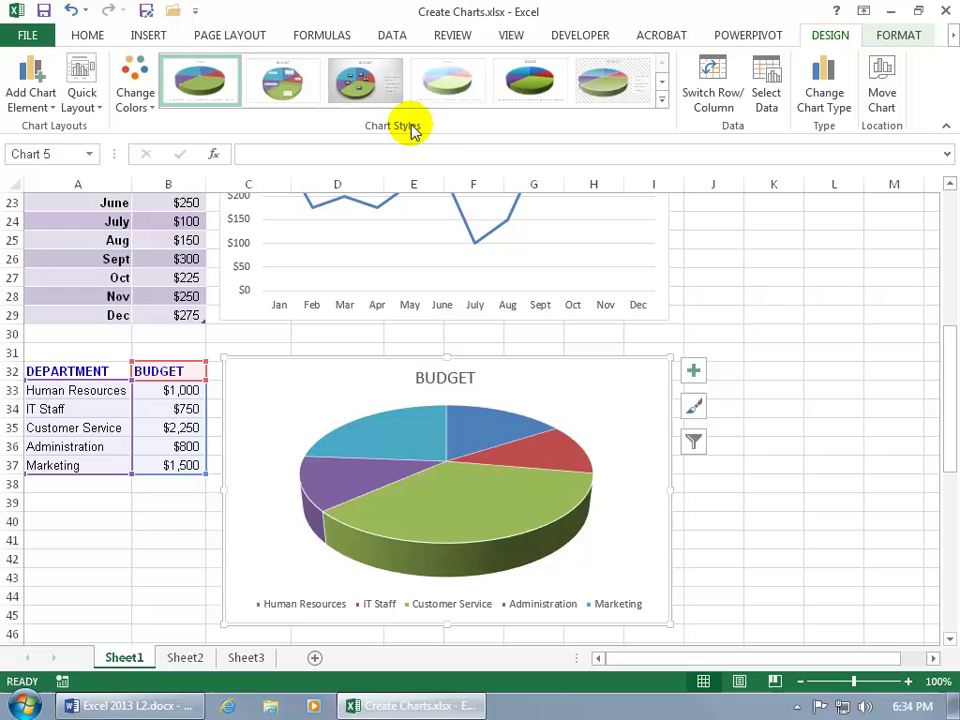
- Browse and preview the chart styles available for the BUDGET pie chart
click(694, 407)
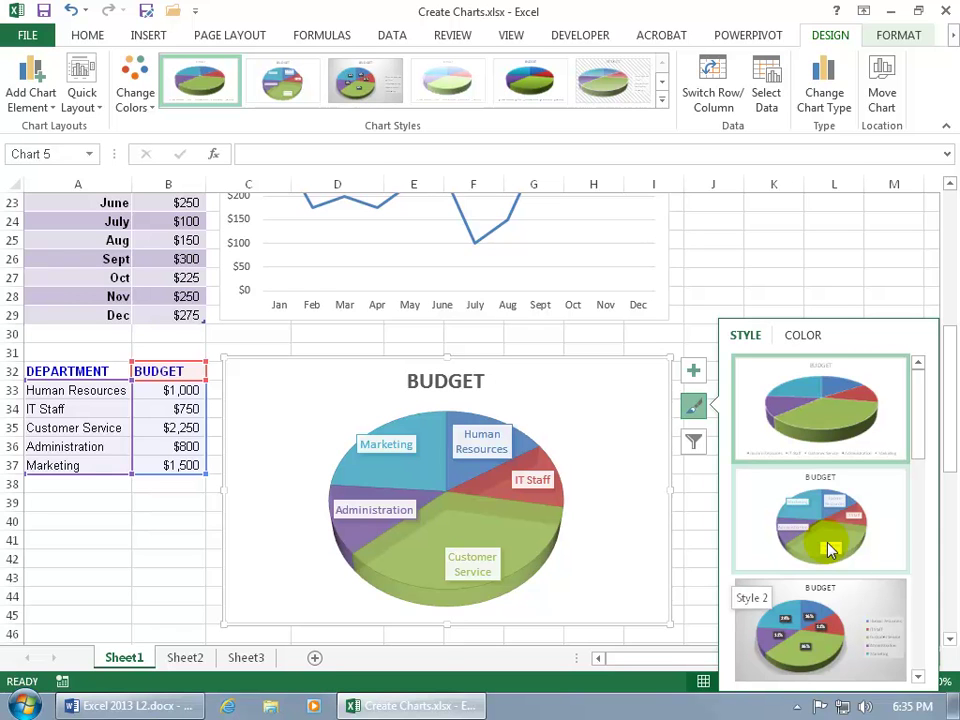
drag(917, 444, 921, 626)
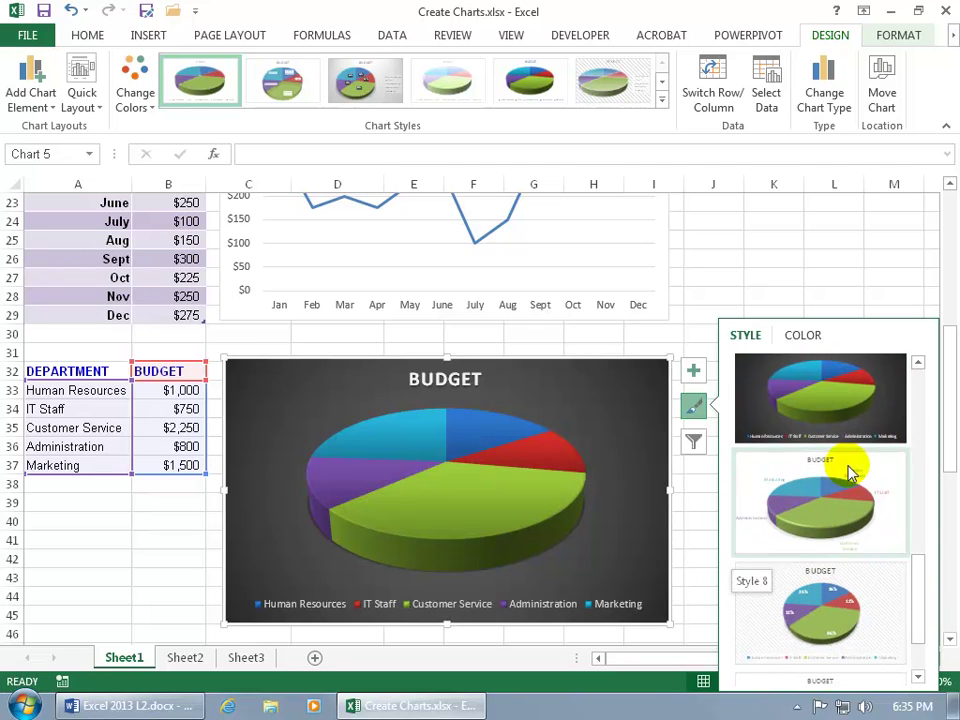
drag(920, 603, 921, 651)
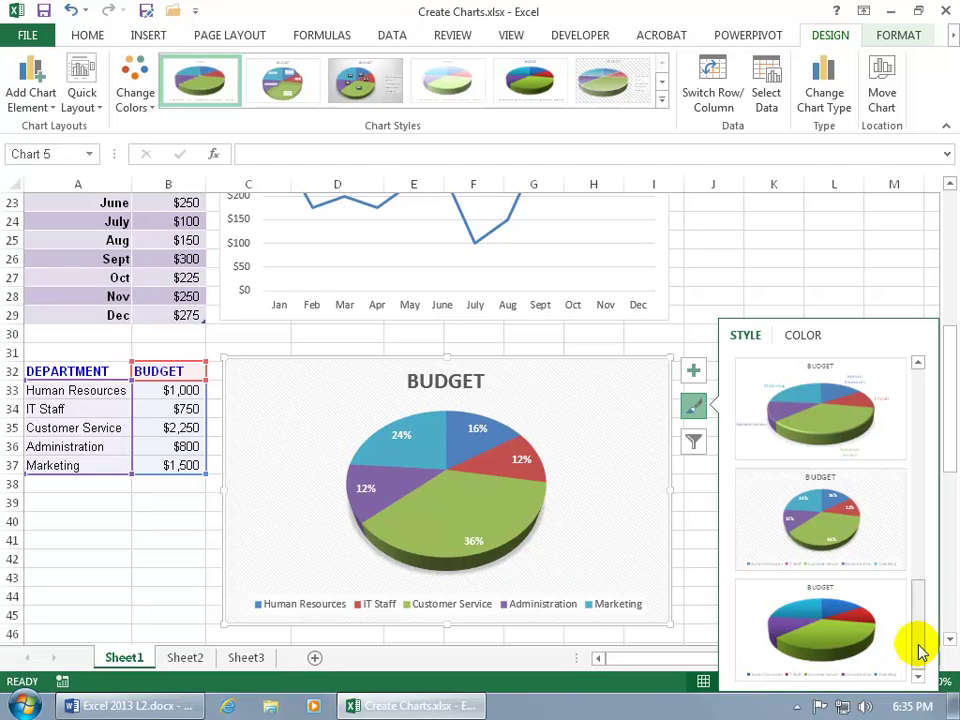
drag(921, 651, 918, 463)
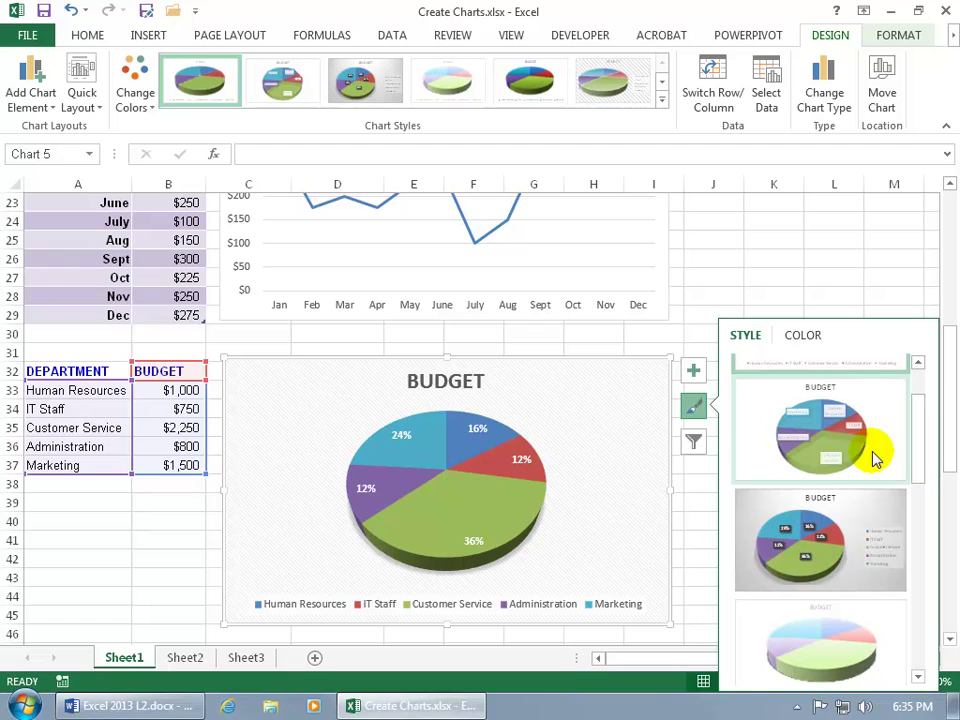
click(821, 452)
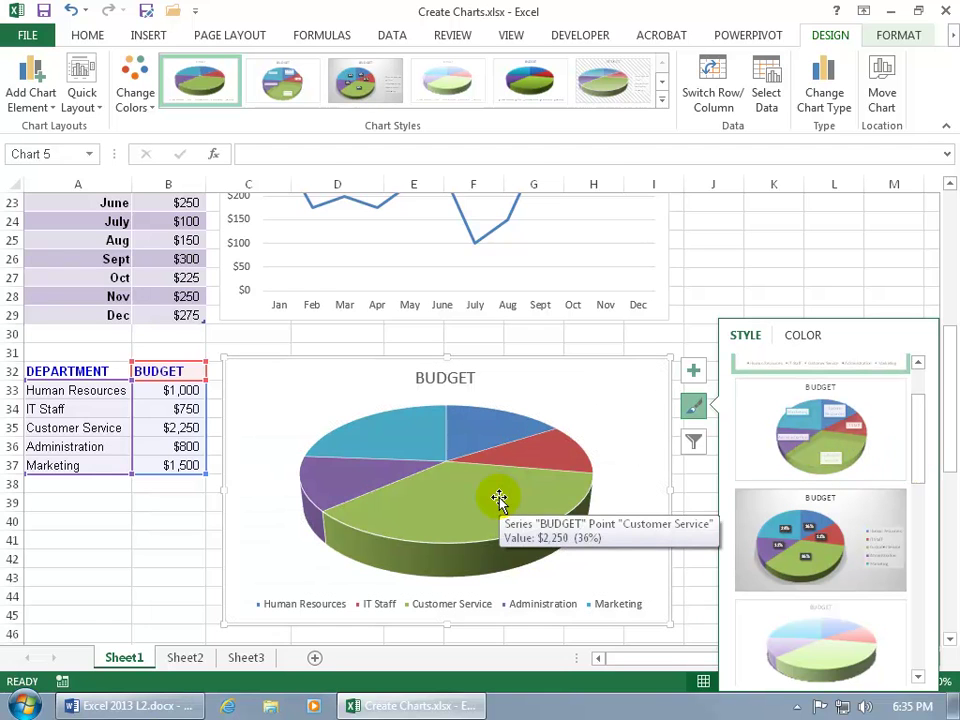
- Select the slices of the BUDGET pie chart as a series
click(498, 500)
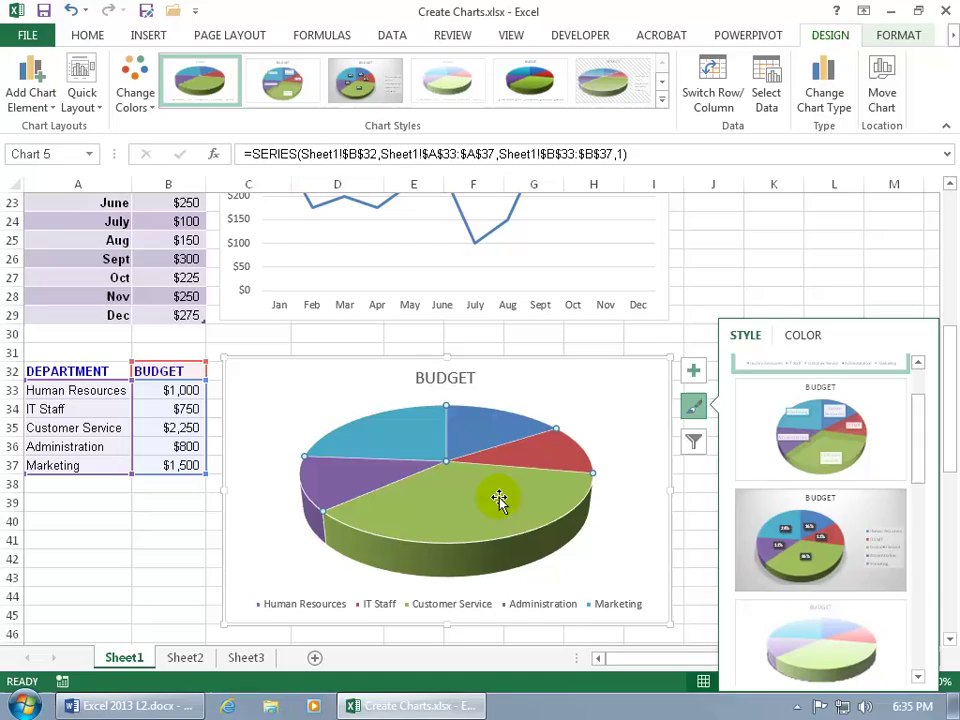